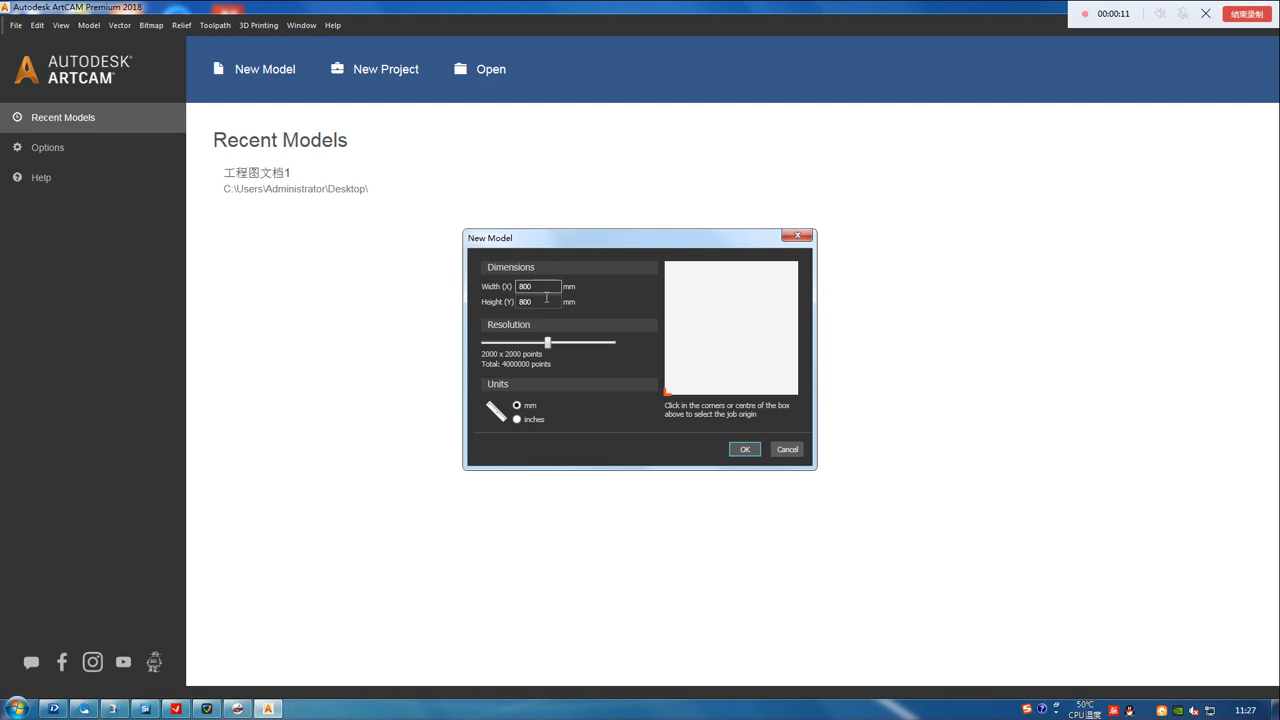
- Set the new model's width and height to 400 mm each
{"action": "left_click", "coordinate": [540, 287]}
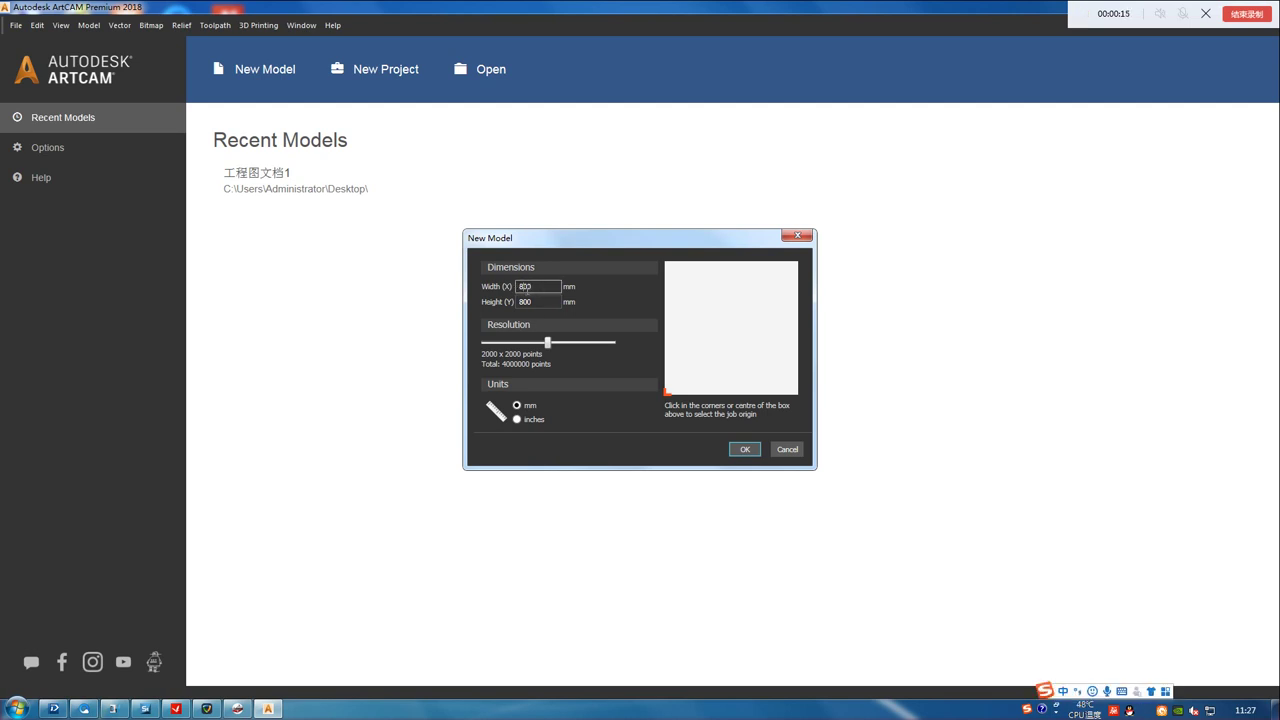
{"action": "key", "text": "BackSpace"}
{"action": "type", "text": "4"}
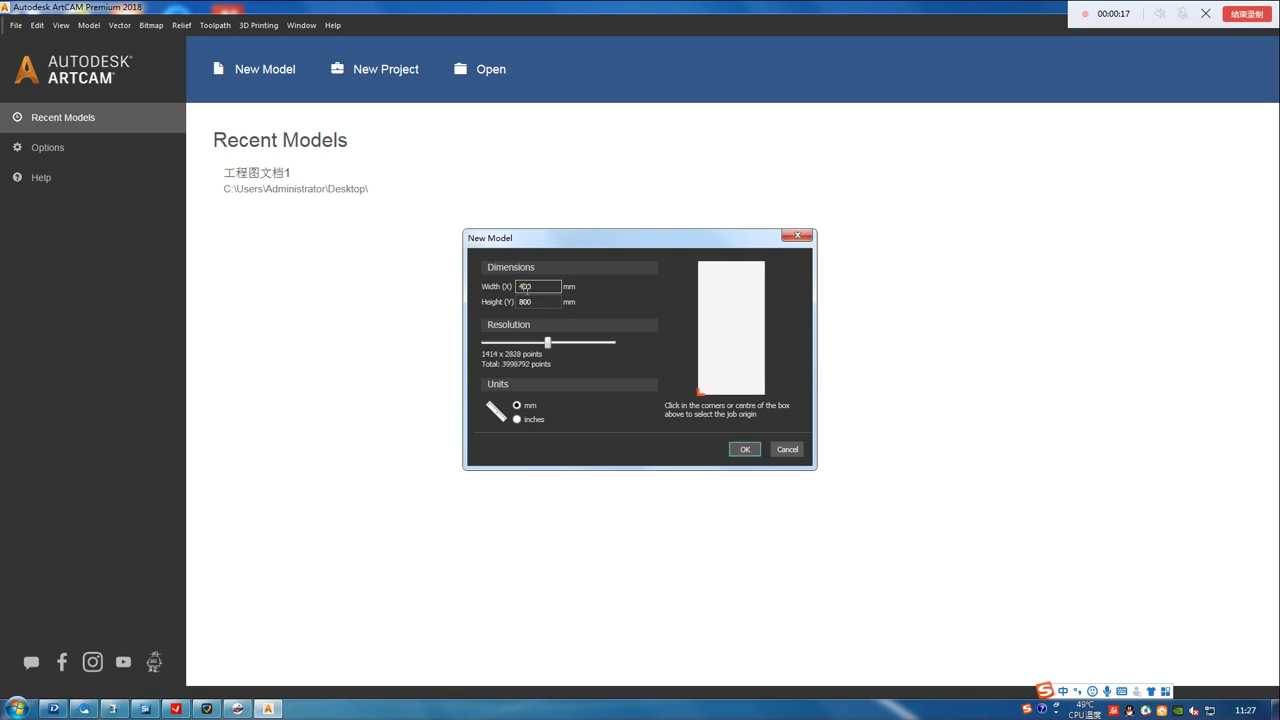
{"action": "left_click", "coordinate": [533, 303]}
{"action": "double_click", "coordinate": [531, 303]}
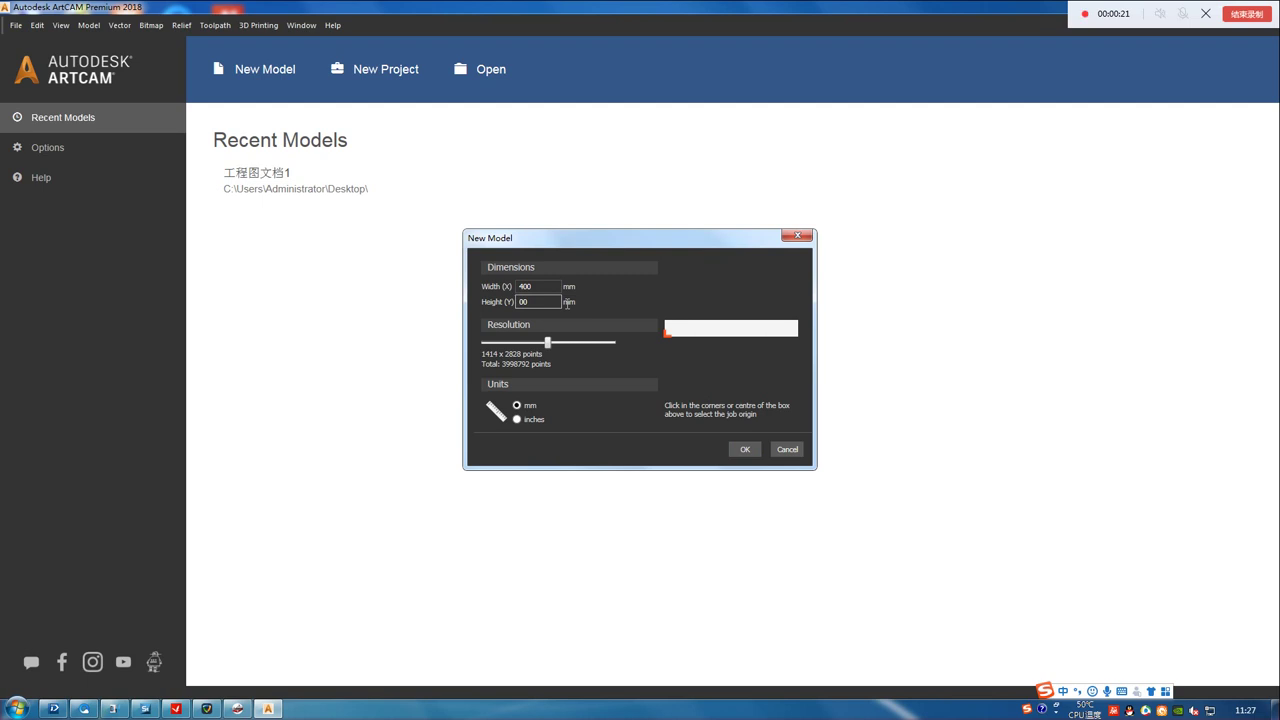
{"action": "type", "text": "4"}
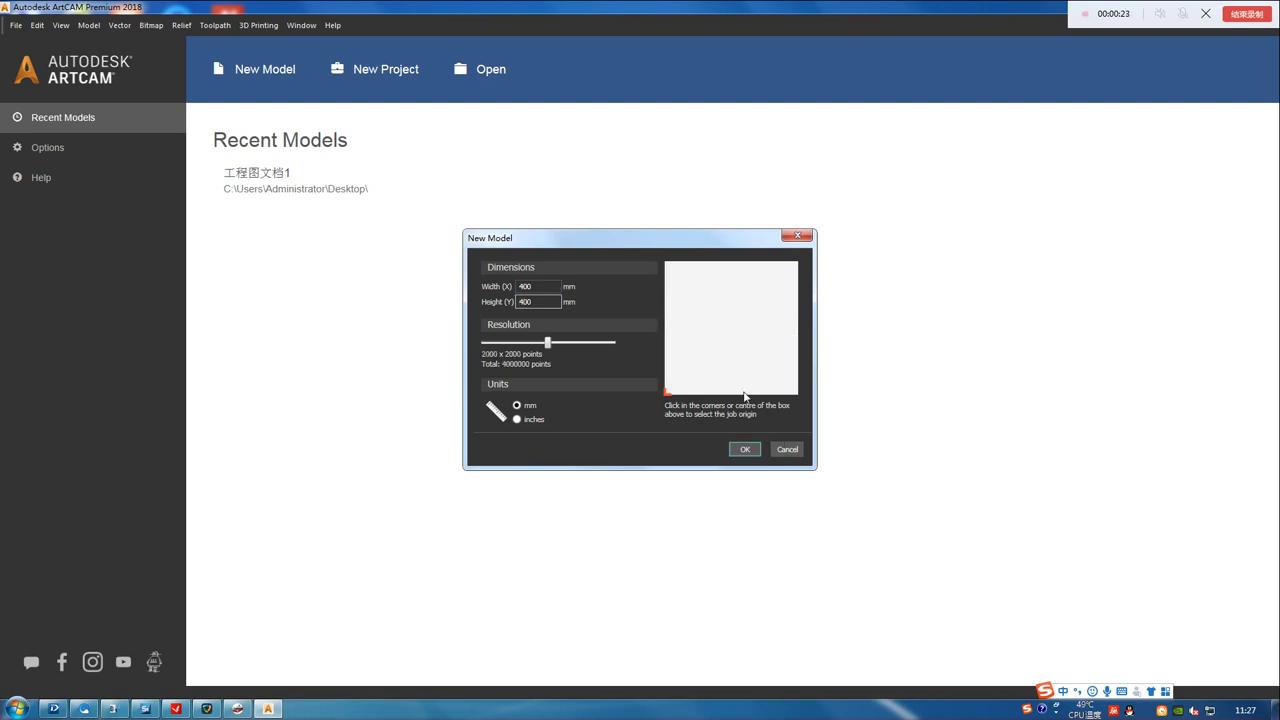
- Place the job origin at the lower-left corner of the material and create the model
{"action": "left_click", "coordinate": [798, 394]}
{"action": "left_click", "coordinate": [799, 260]}
{"action": "left_click", "coordinate": [667, 264]}
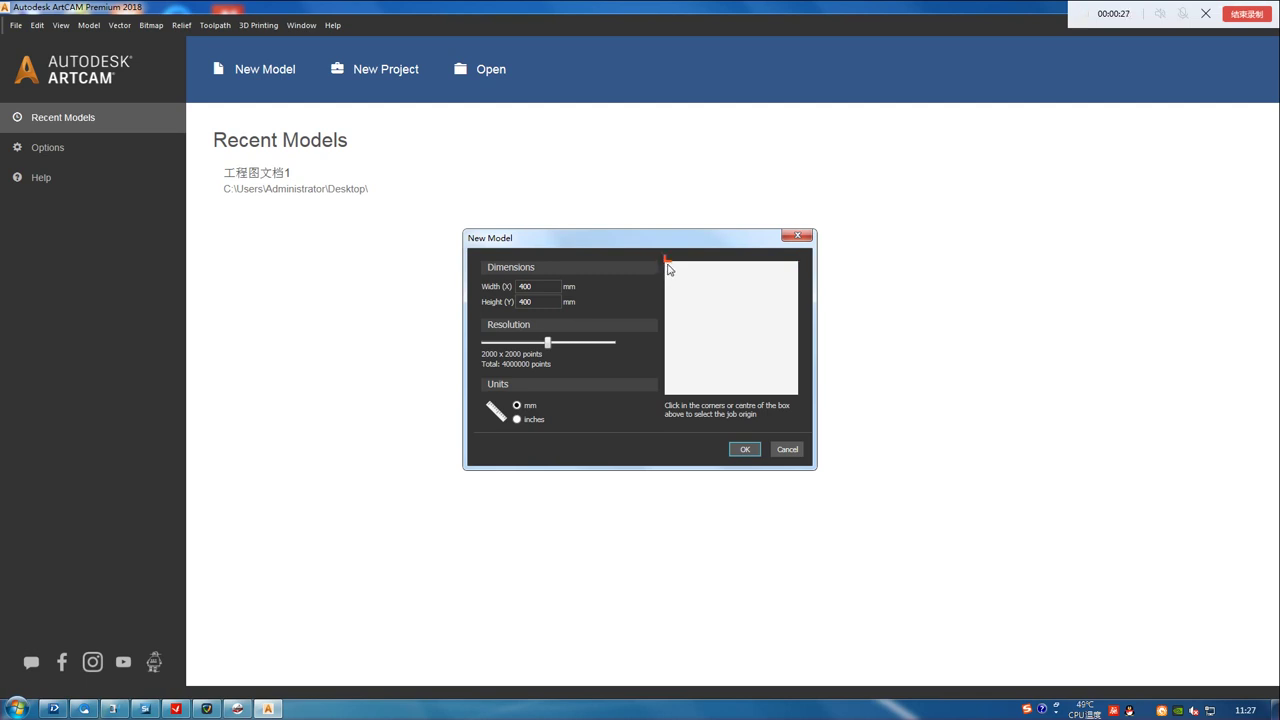
{"action": "left_click", "coordinate": [669, 393]}
{"action": "left_click", "coordinate": [744, 449]}
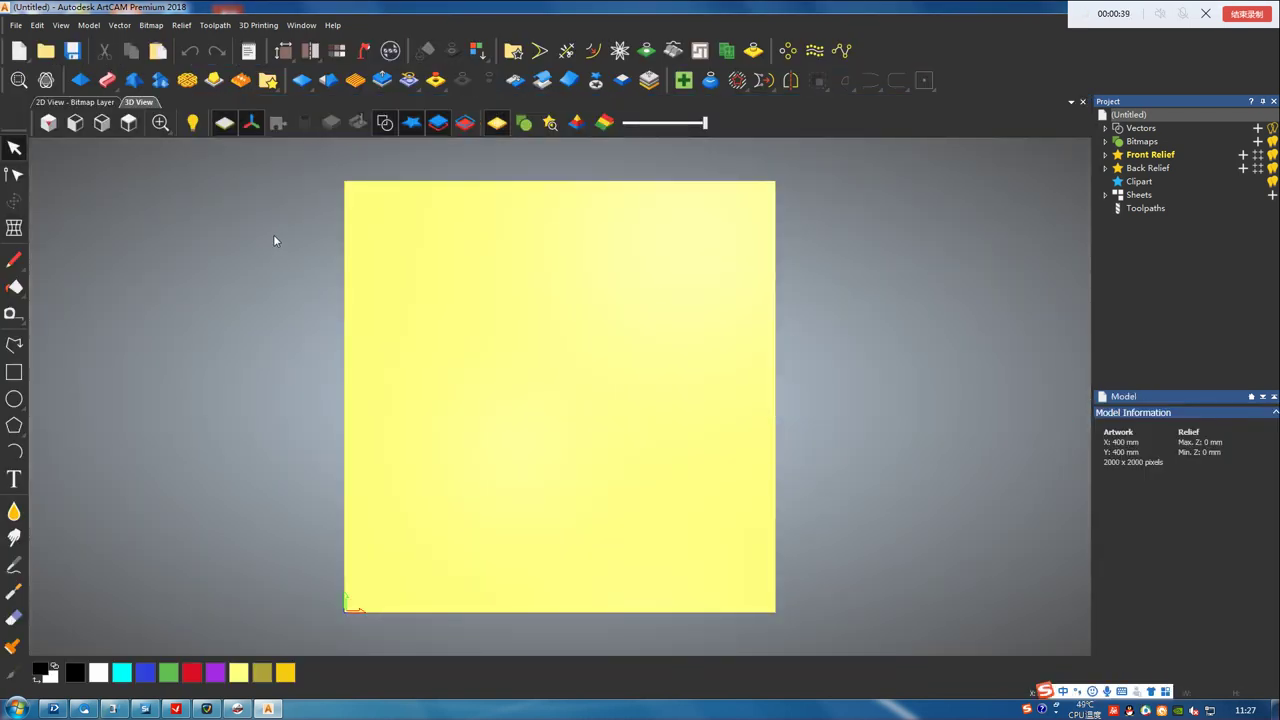
- Create a 100 mm diameter circle centred at X 200, Y 200 mm
{"action": "left_click", "coordinate": [14, 399]}
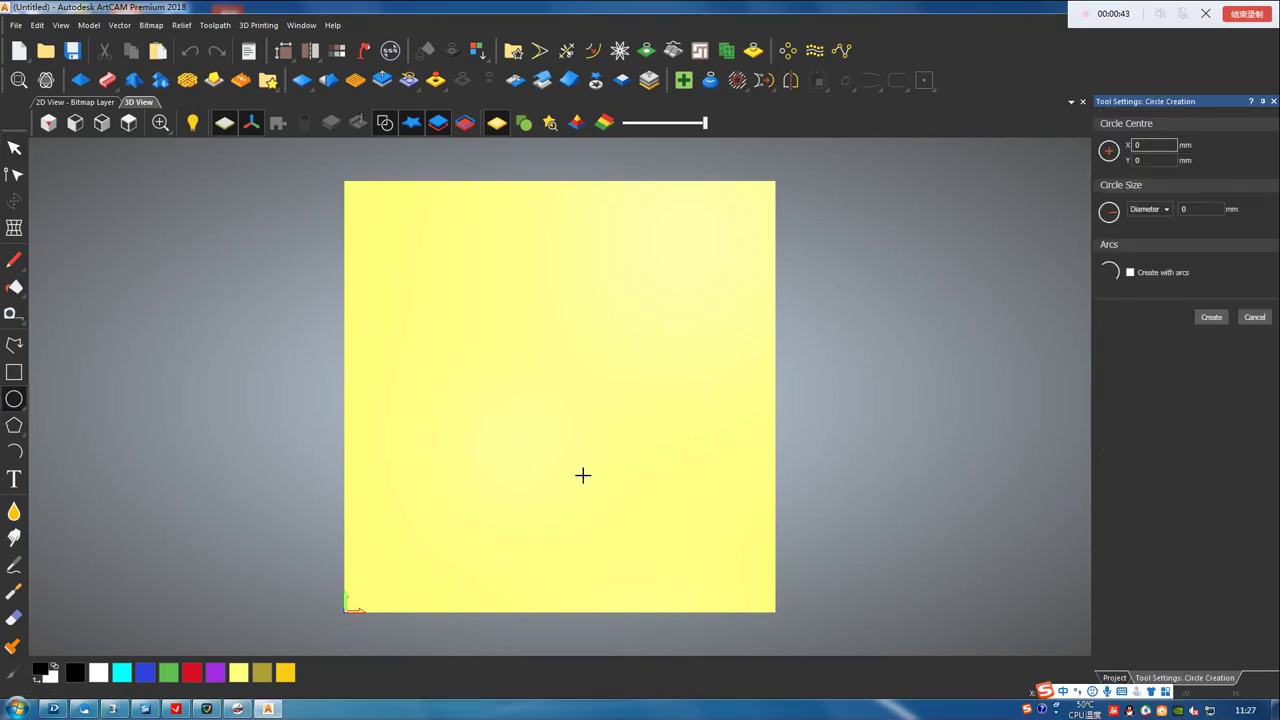
{"action": "left_click", "coordinate": [1153, 154]}
{"action": "double_click", "coordinate": [1153, 154]}
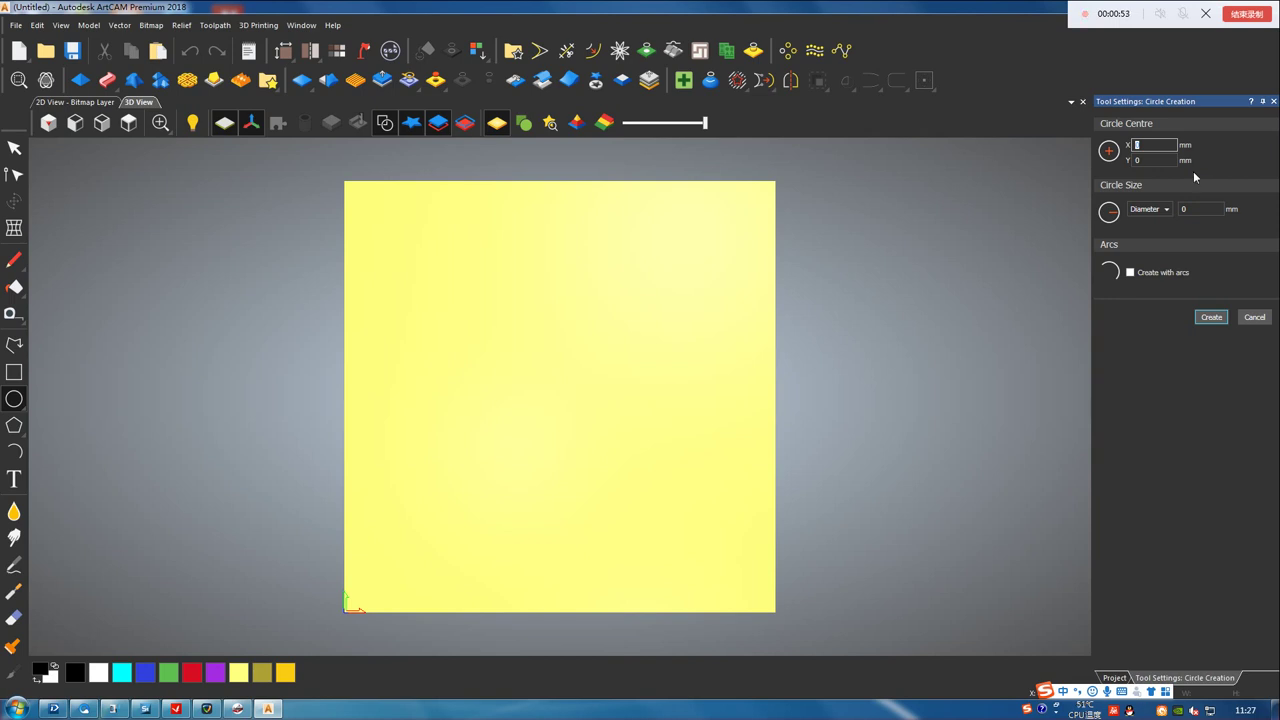
{"action": "type", "text": "200"}
{"action": "left_click", "coordinate": [1149, 162]}
{"action": "type", "text": "200"}
{"action": "left_click", "coordinate": [1193, 214]}
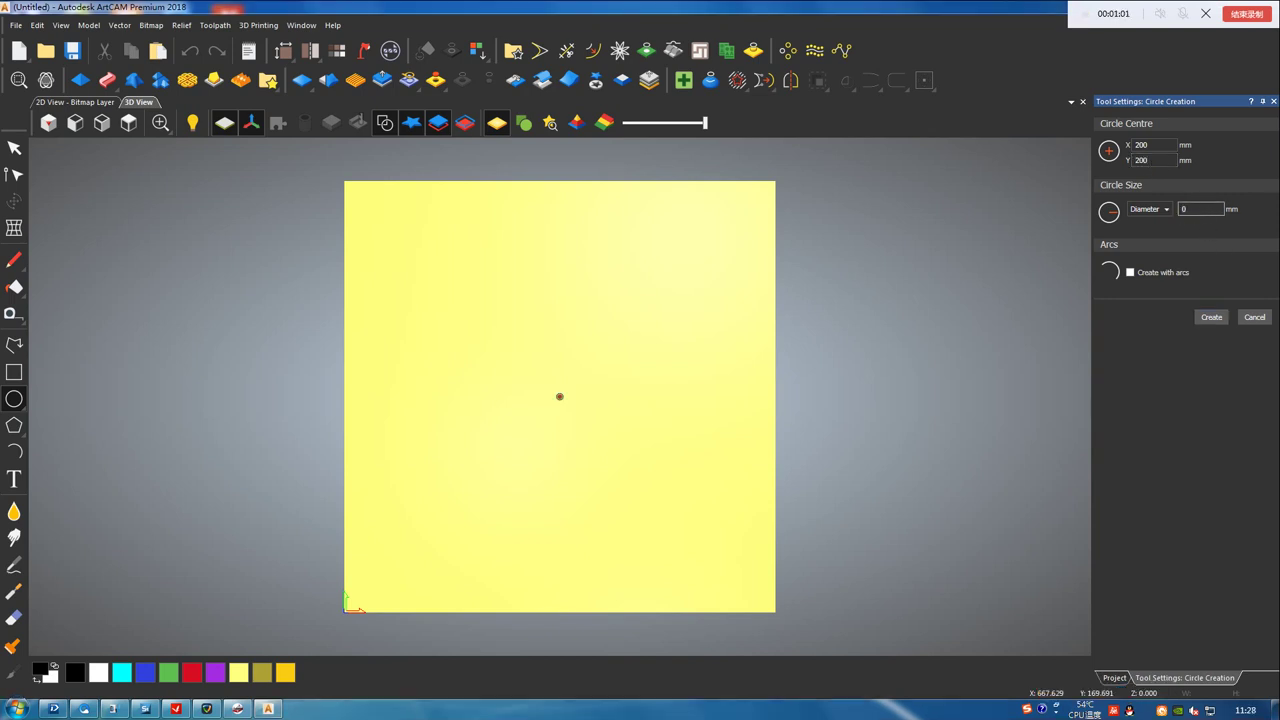
{"action": "double_click", "coordinate": [1183, 215]}
{"action": "type", "text": "100"}
{"action": "key", "text": "Tab"}
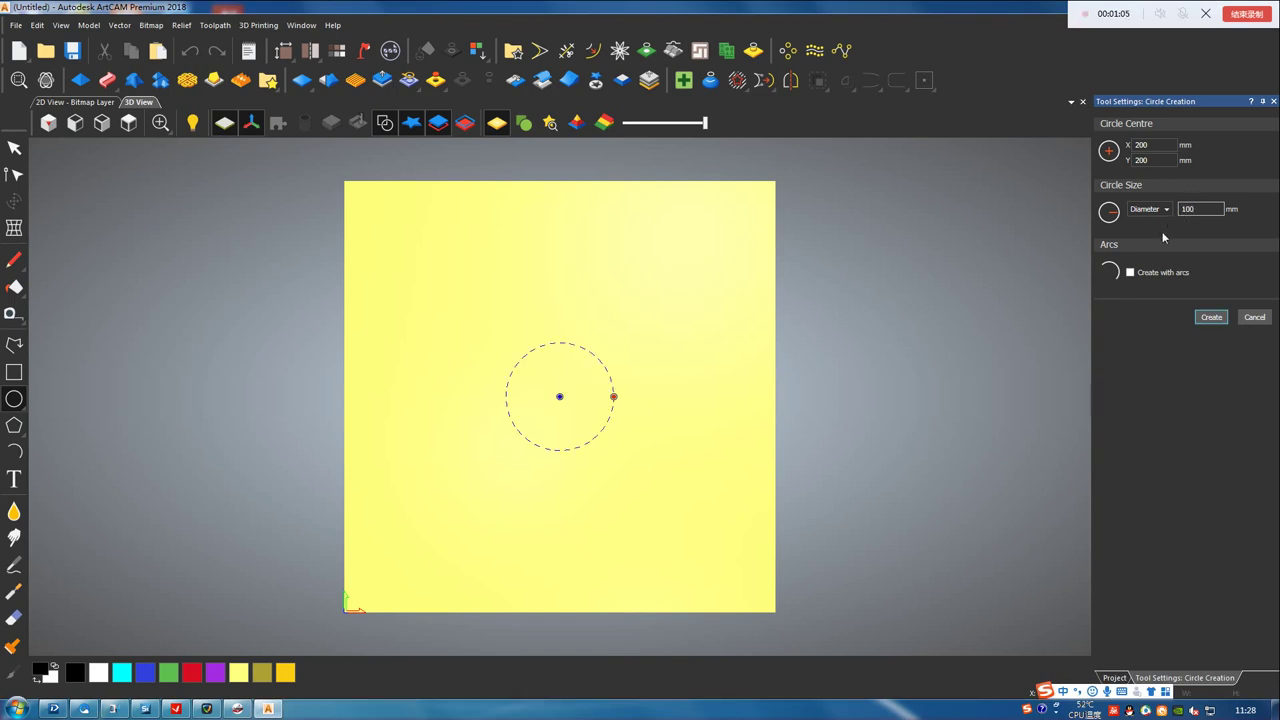
{"action": "left_click", "coordinate": [1211, 318]}
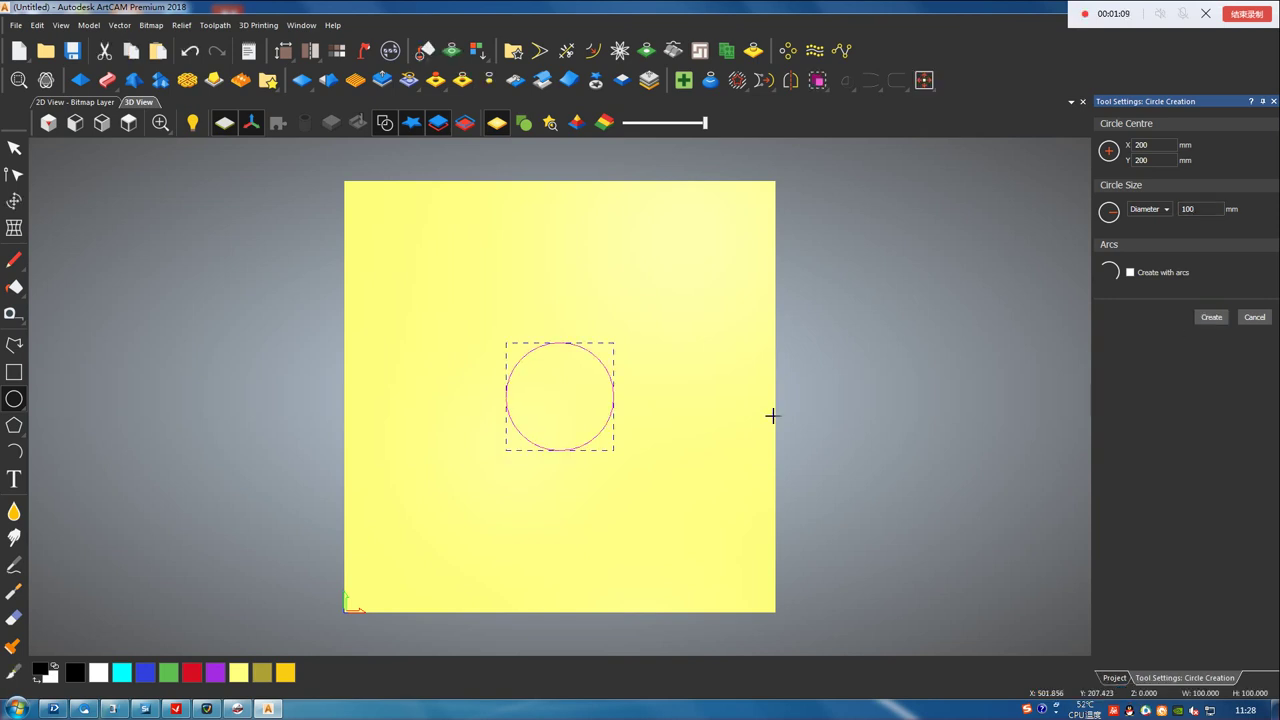
- Create a second, concentric circle with a diameter of 200 mm around the same centre at X 200, Y 200 mm
{"action": "left_click", "coordinate": [10, 402]}
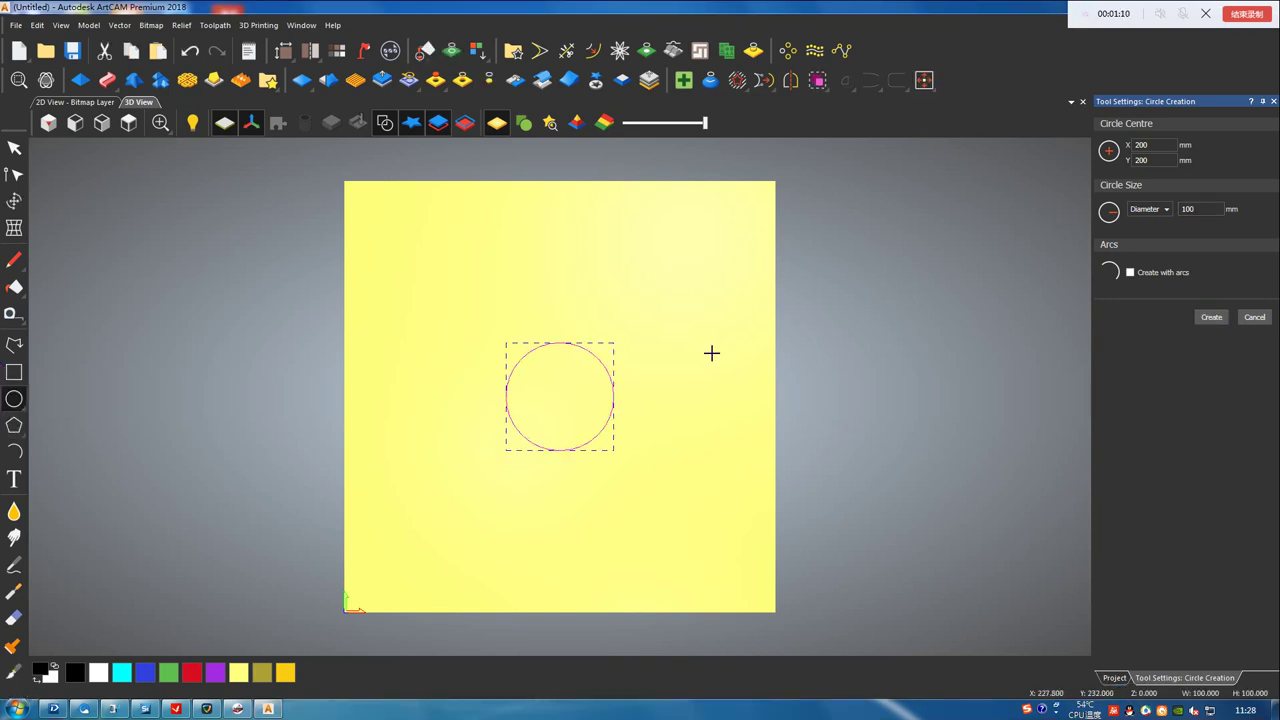
{"action": "double_click", "coordinate": [1207, 211]}
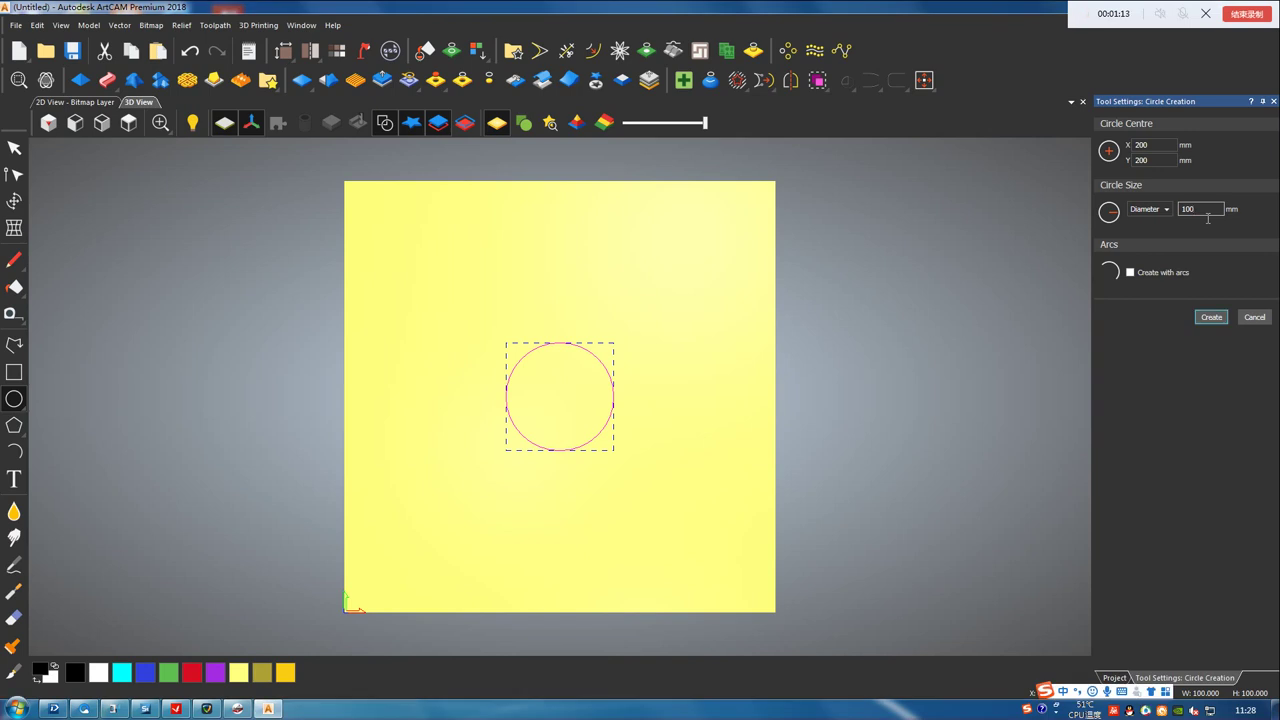
{"action": "double_click", "coordinate": [1140, 147]}
{"action": "left_click", "coordinate": [1207, 213]}
{"action": "double_click", "coordinate": [1207, 214]}
{"action": "type", "text": "2"}
{"action": "left_click", "coordinate": [1216, 319]}
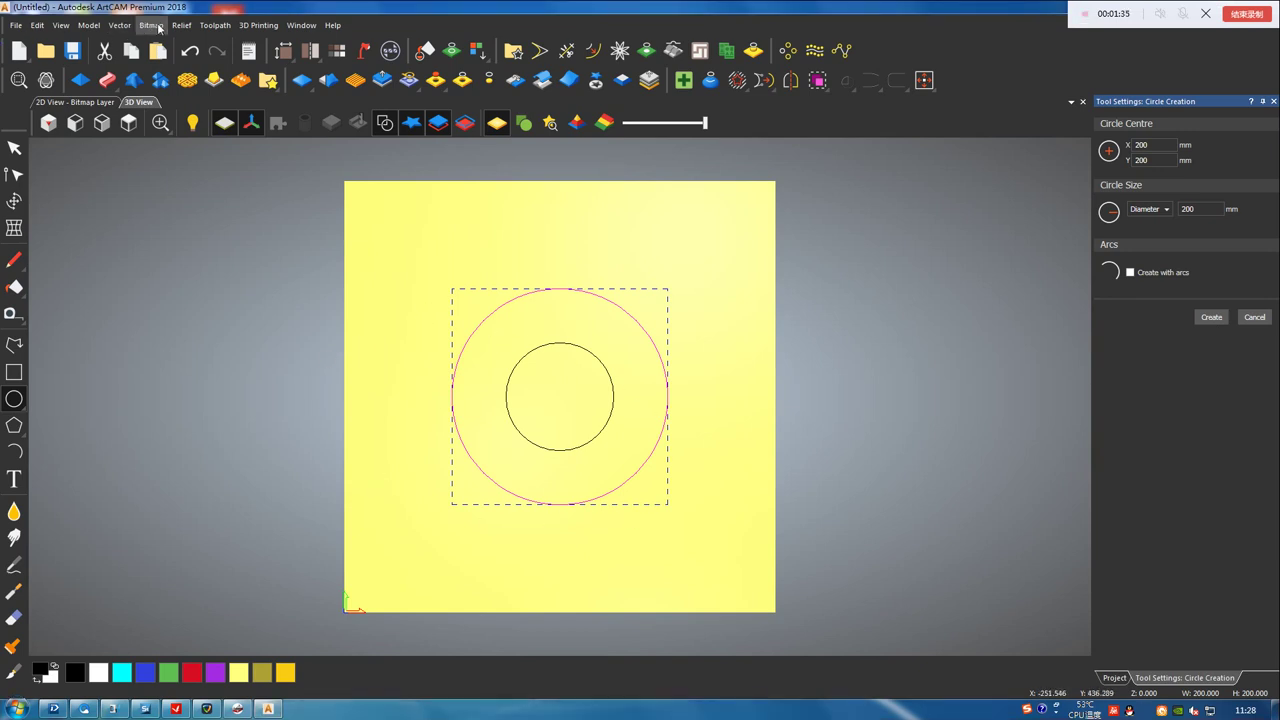
- Start a 2D profile toolpath for the selected outer circle, close the circle settings and keep the profile type at Outside
{"action": "left_click", "coordinate": [215, 25]}
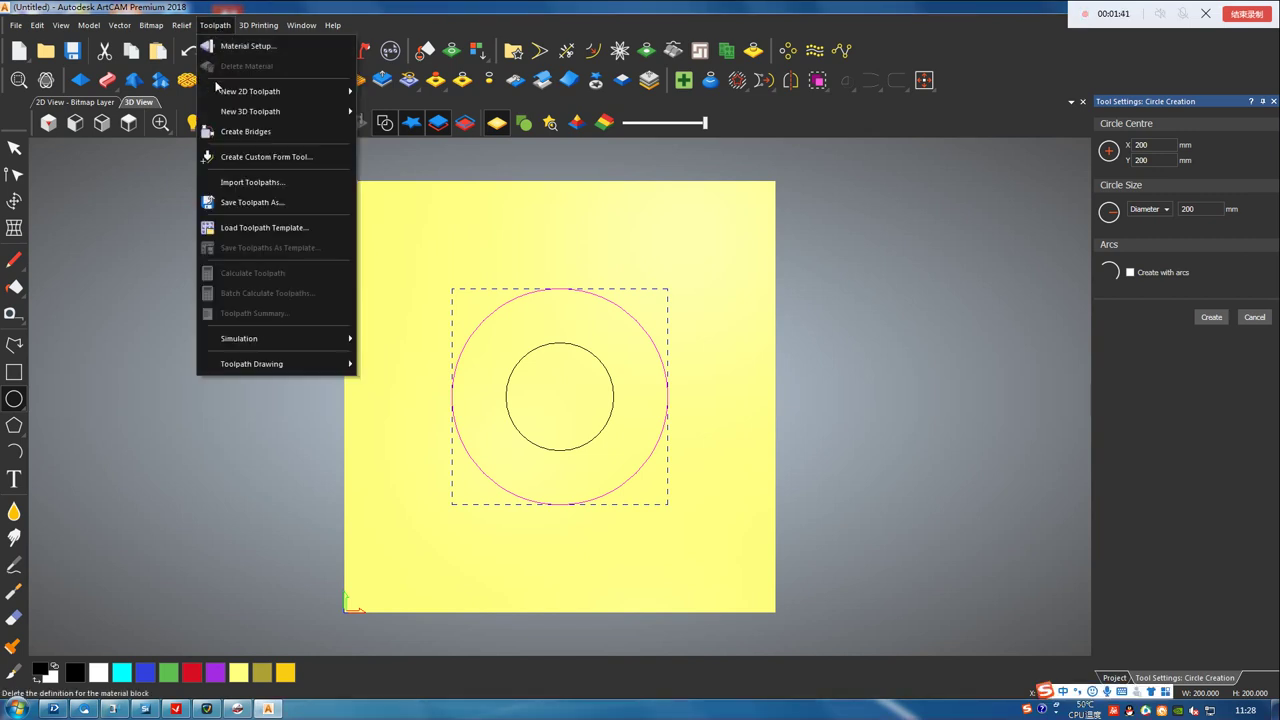
{"action": "mouse_move", "coordinate": [262, 92]}
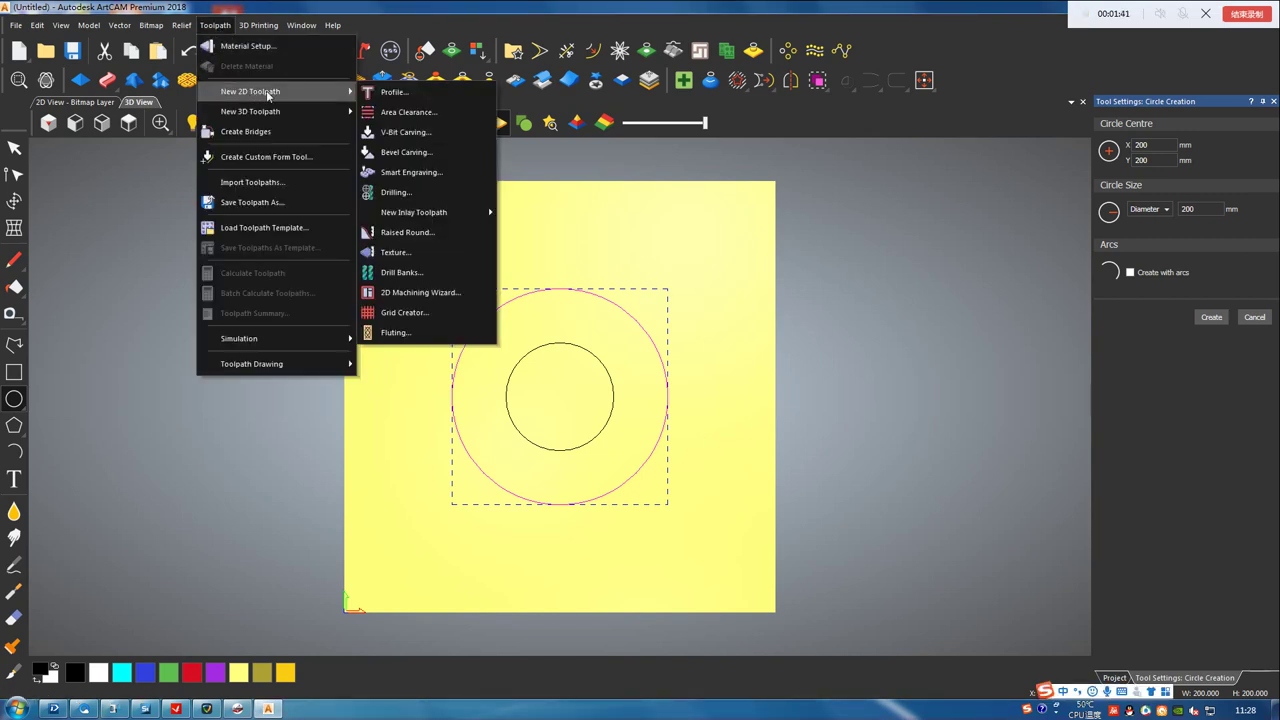
{"action": "left_click", "coordinate": [385, 101]}
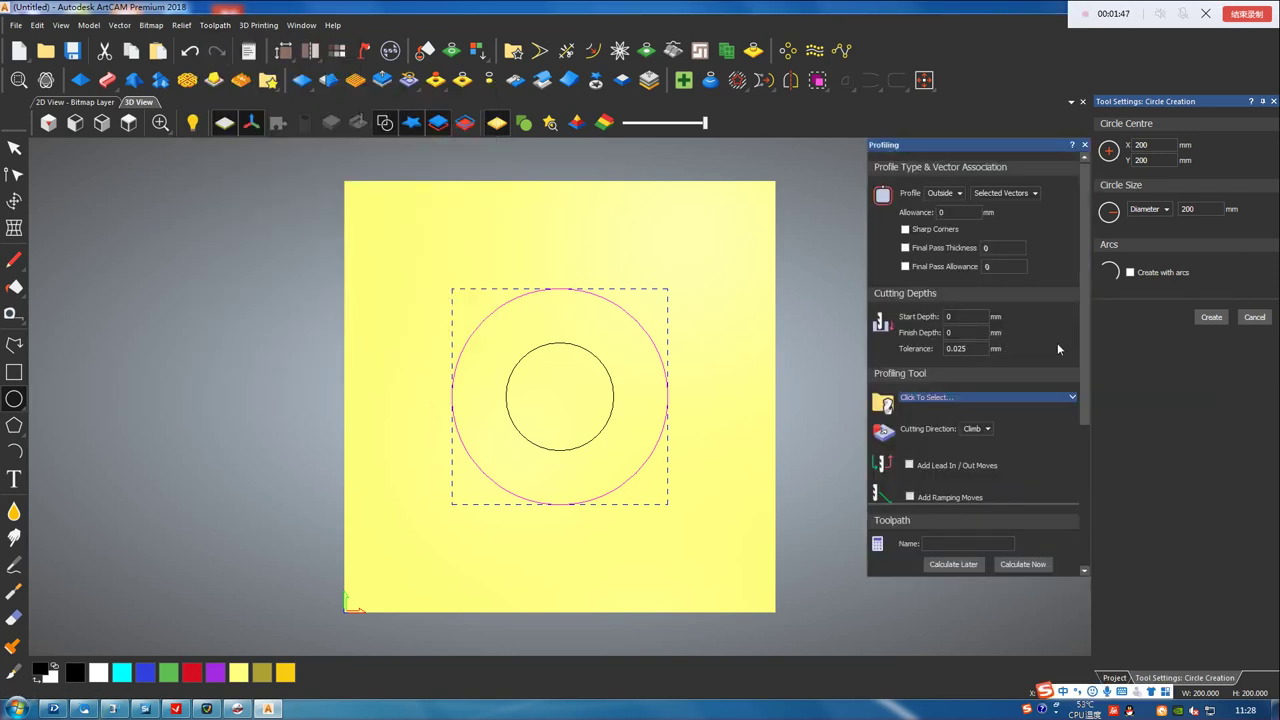
{"action": "left_click", "coordinate": [1273, 103]}
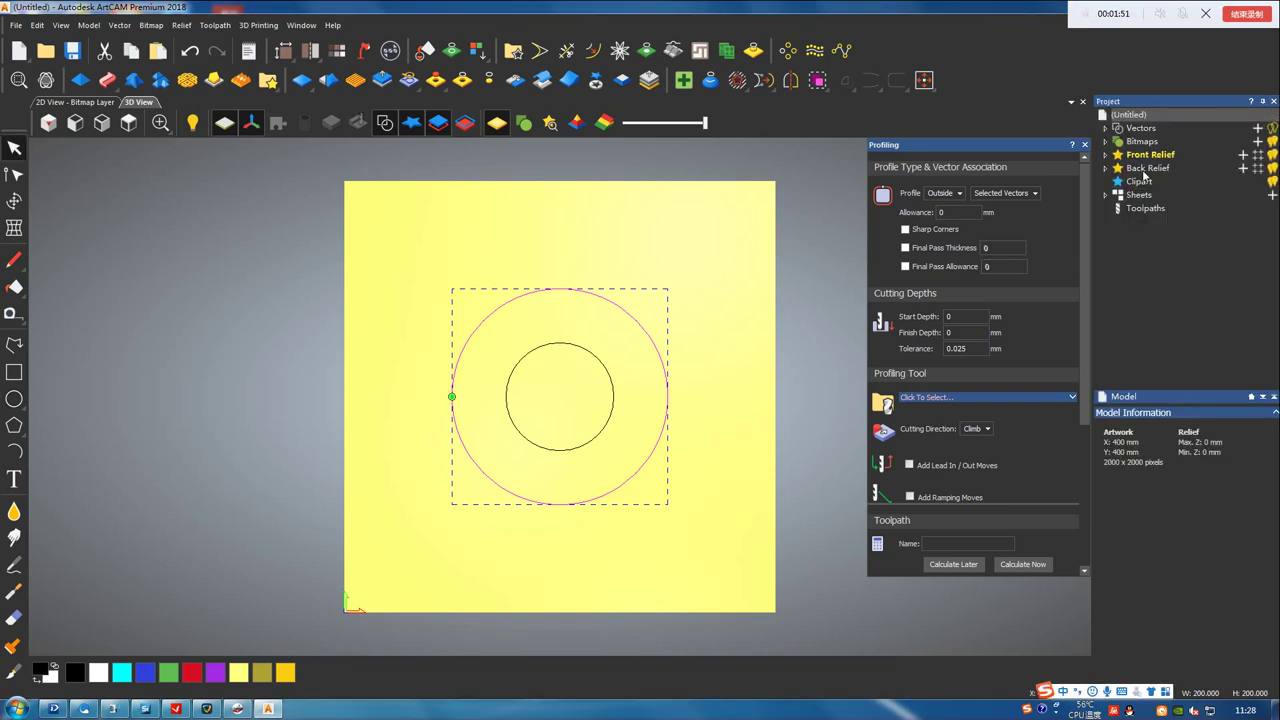
{"action": "left_click", "coordinate": [956, 196]}
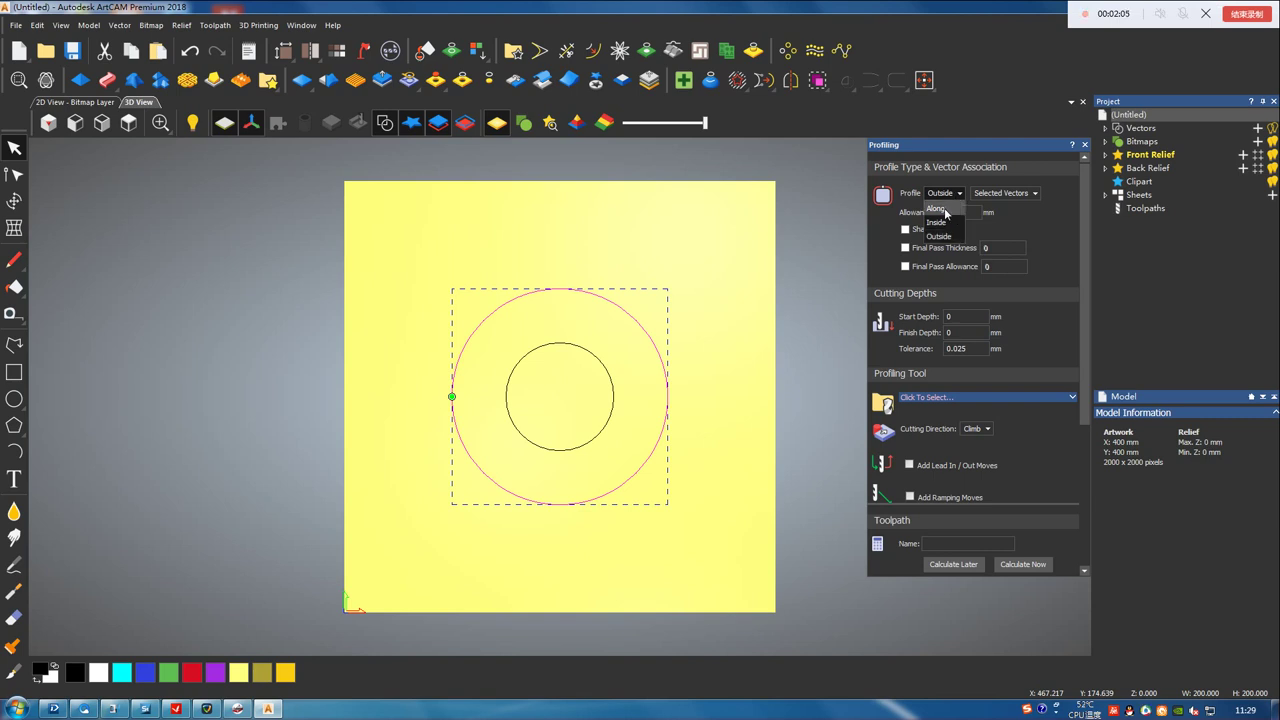
{"action": "left_click", "coordinate": [962, 196]}
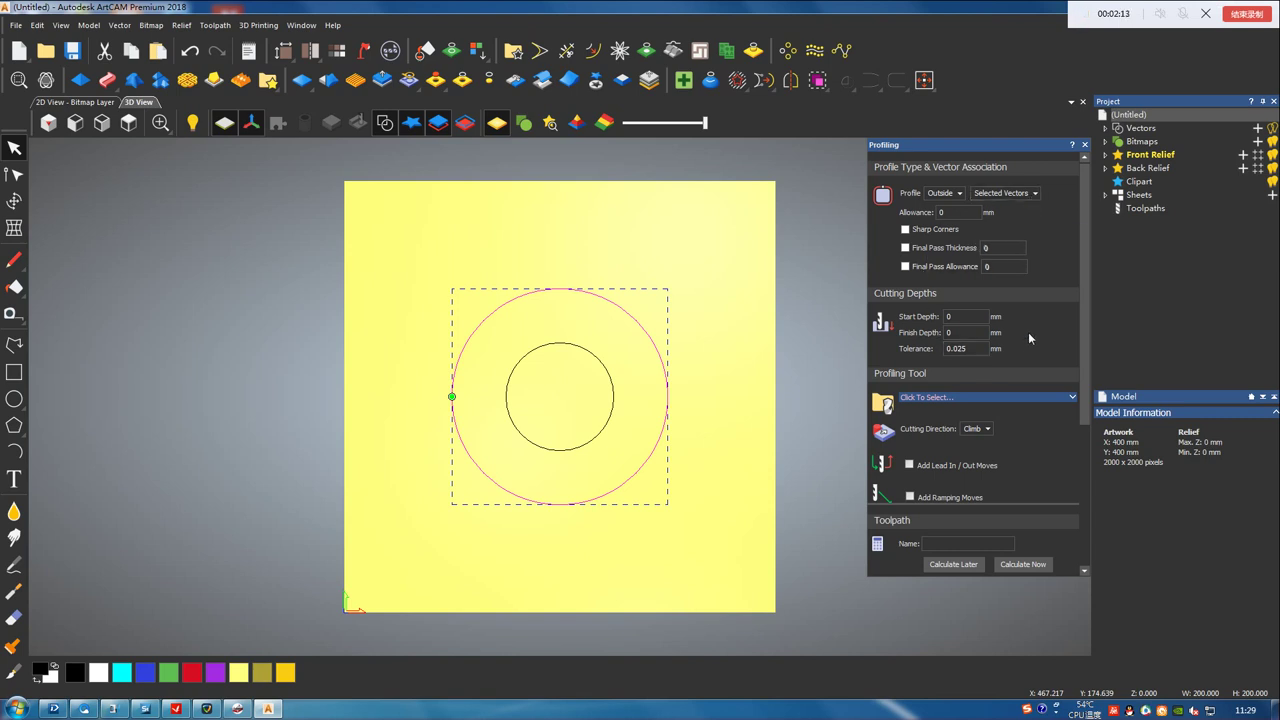
- Set the profile toolpath's finish depth to 18 mm
{"action": "left_click", "coordinate": [962, 336]}
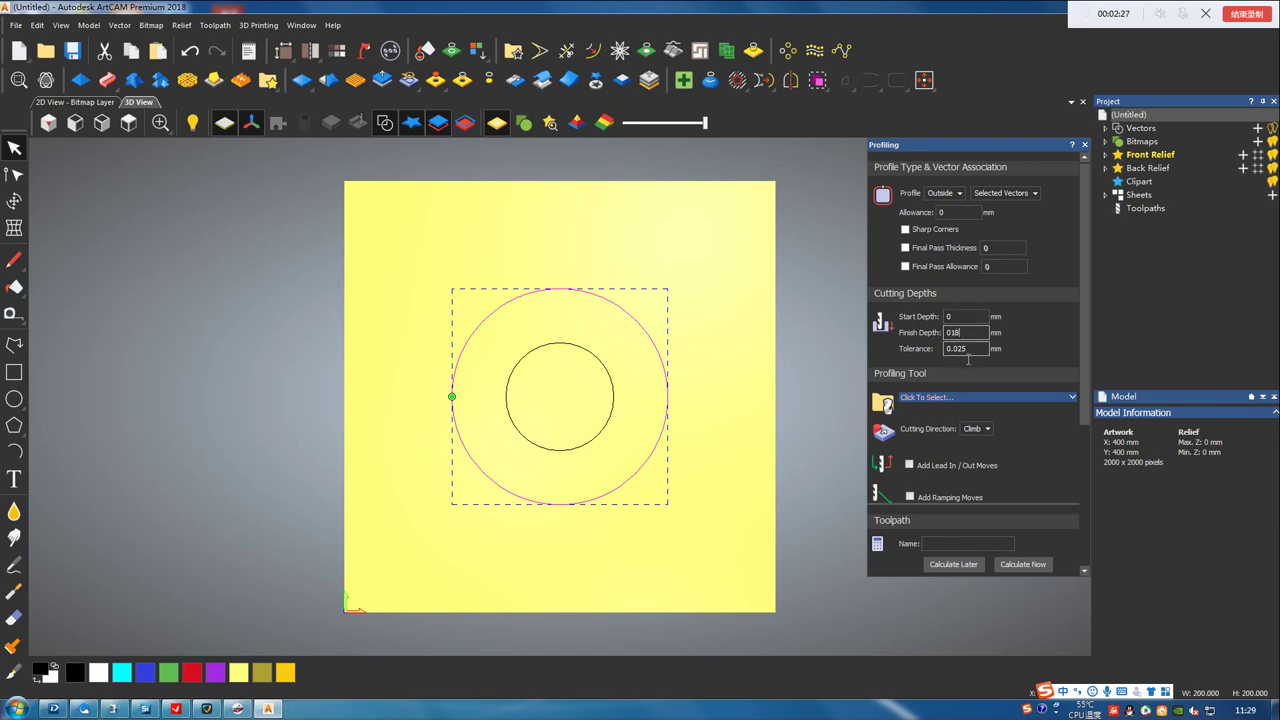
{"action": "left_click", "coordinate": [972, 349]}
{"action": "left_click", "coordinate": [949, 333]}
{"action": "key", "text": "BackSpace"}
- Add a new tool of type V-Bit to the tool database, with the description VBIT
{"action": "left_click", "coordinate": [976, 397]}
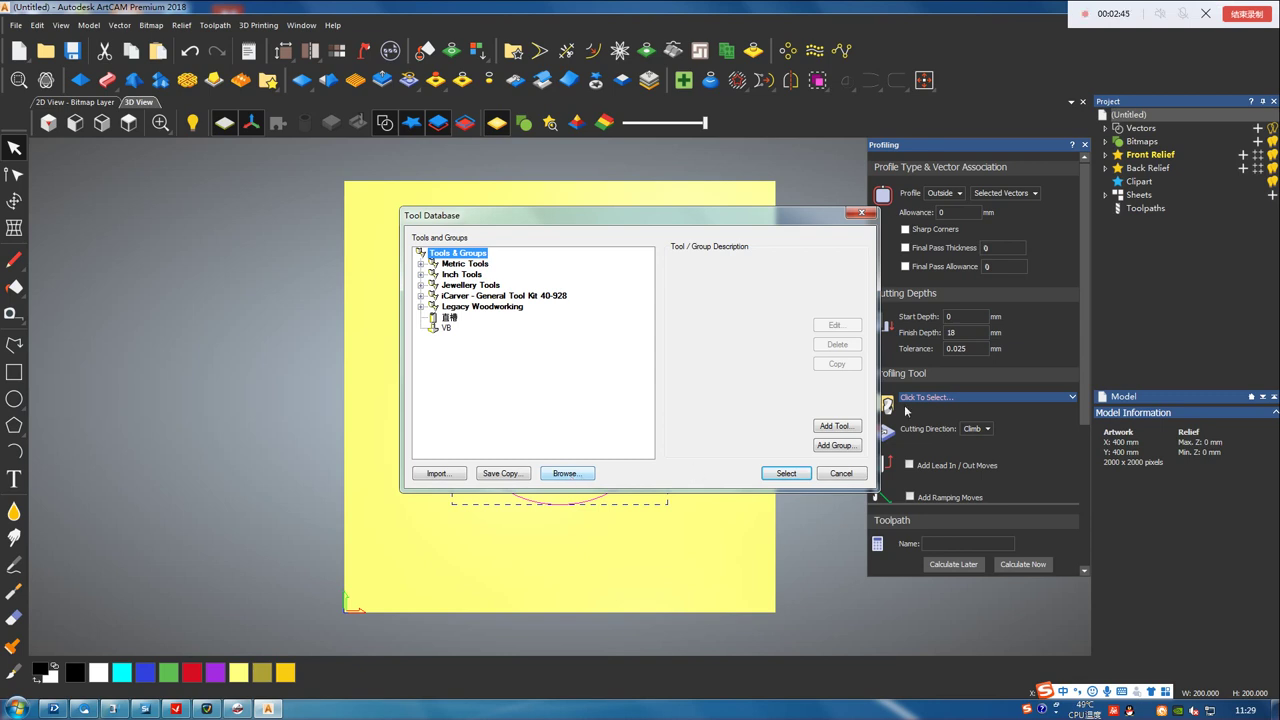
{"action": "left_click", "coordinate": [832, 429]}
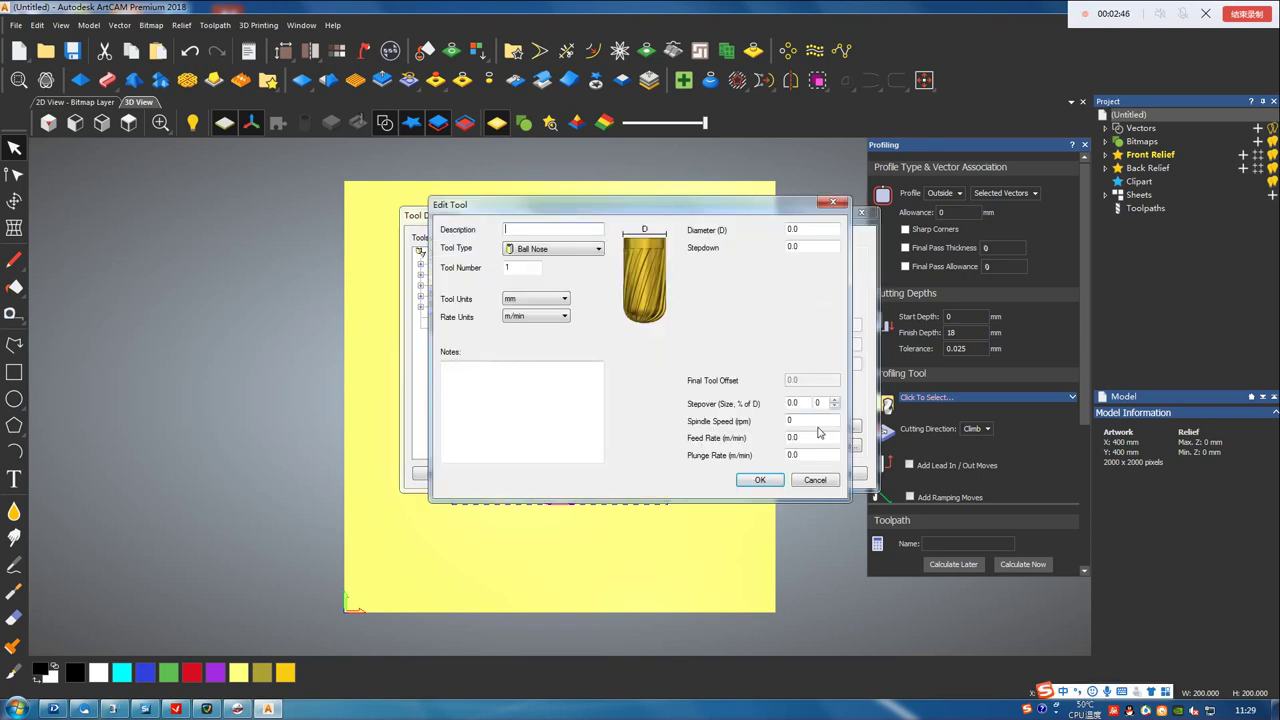
{"action": "left_click", "coordinate": [545, 249]}
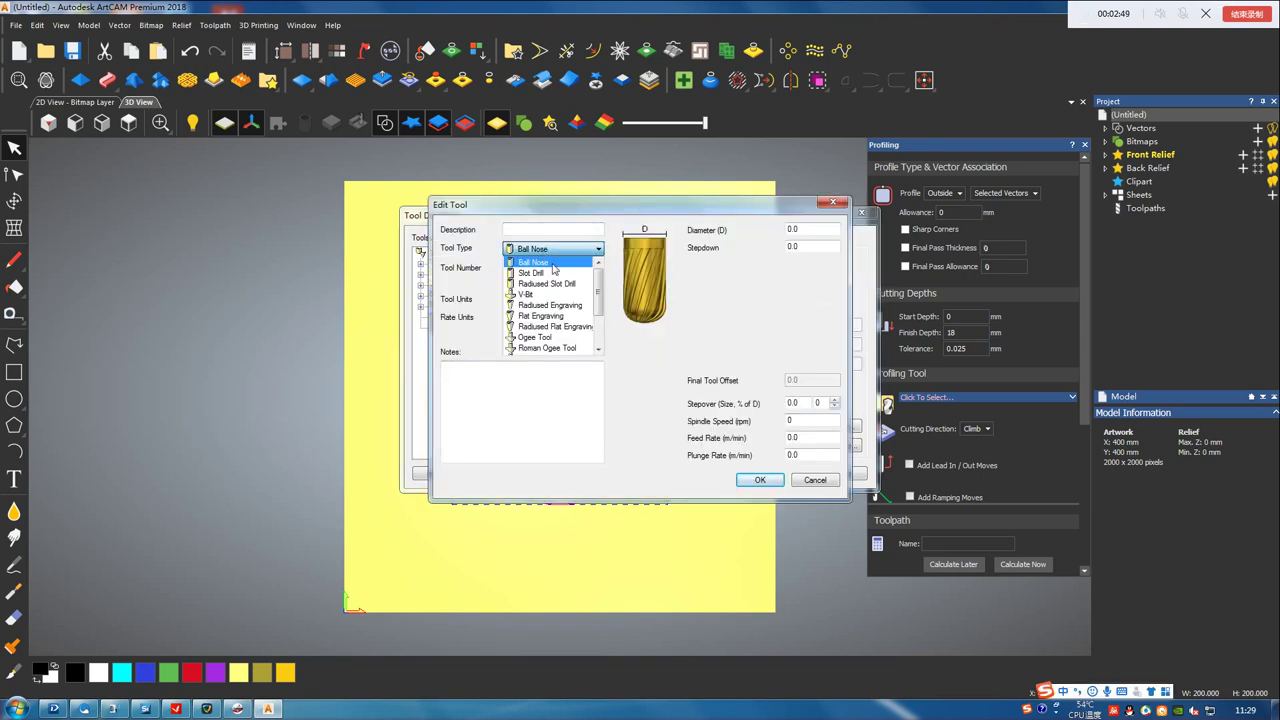
{"action": "left_click", "coordinate": [556, 295]}
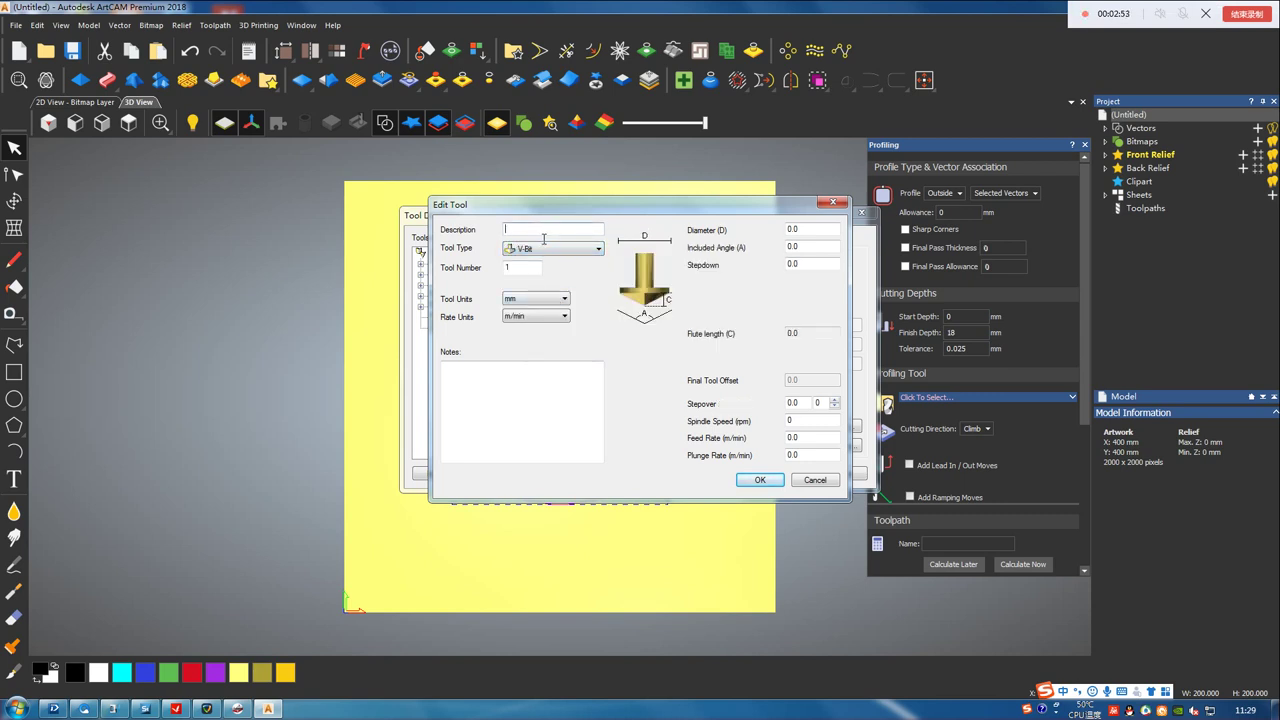
{"action": "left_click", "coordinate": [544, 236]}
{"action": "type", "text": "VBIT"}
- Set the V-bit's diameter to 10 mm, its included angle to 45 degrees and its stepdown to 3 mm
{"action": "left_click_drag", "start_coordinate": [796, 233], "coordinate": [809, 237]}
{"action": "key", "text": "BackSpace"}
{"action": "key", "text": "BackSpace"}
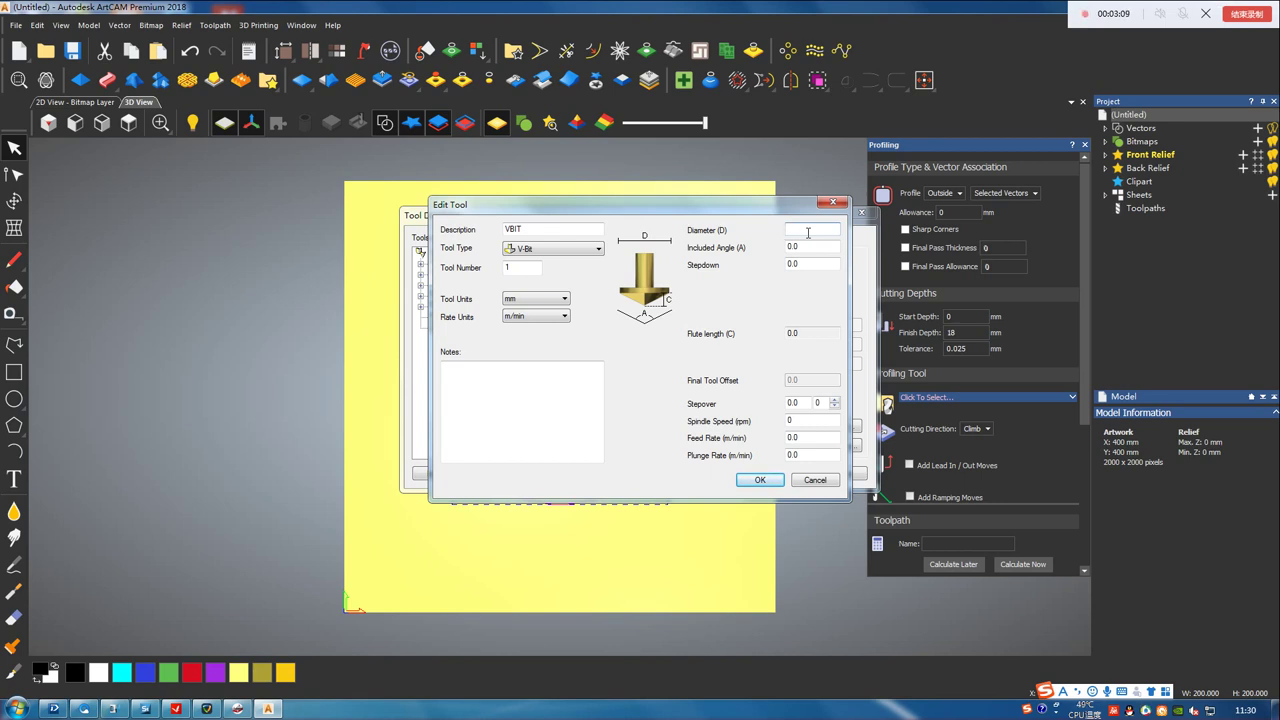
{"action": "type", "text": "10"}
{"action": "key", "text": "Tab"}
{"action": "type", "text": "45"}
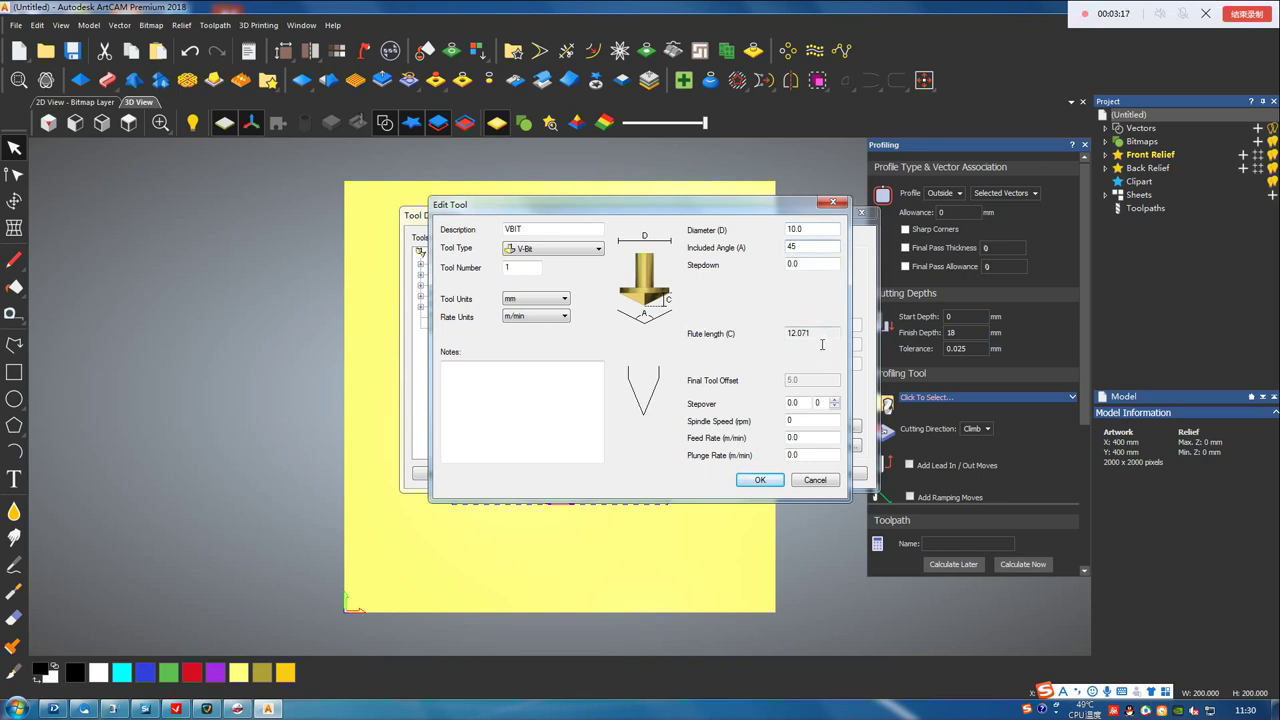
{"action": "left_click", "coordinate": [806, 265]}
{"action": "key", "text": "BackSpace"}
{"action": "key", "text": "BackSpace"}
{"action": "type", "text": "3"}
- Set spindle speed 24000 rpm, feed rate 10 m/min, plunge rate 5 m/min and stepover 70%, then save the V-bit and assign it to the profile
{"action": "left_click", "coordinate": [810, 423]}
{"action": "type", "text": "24000"}
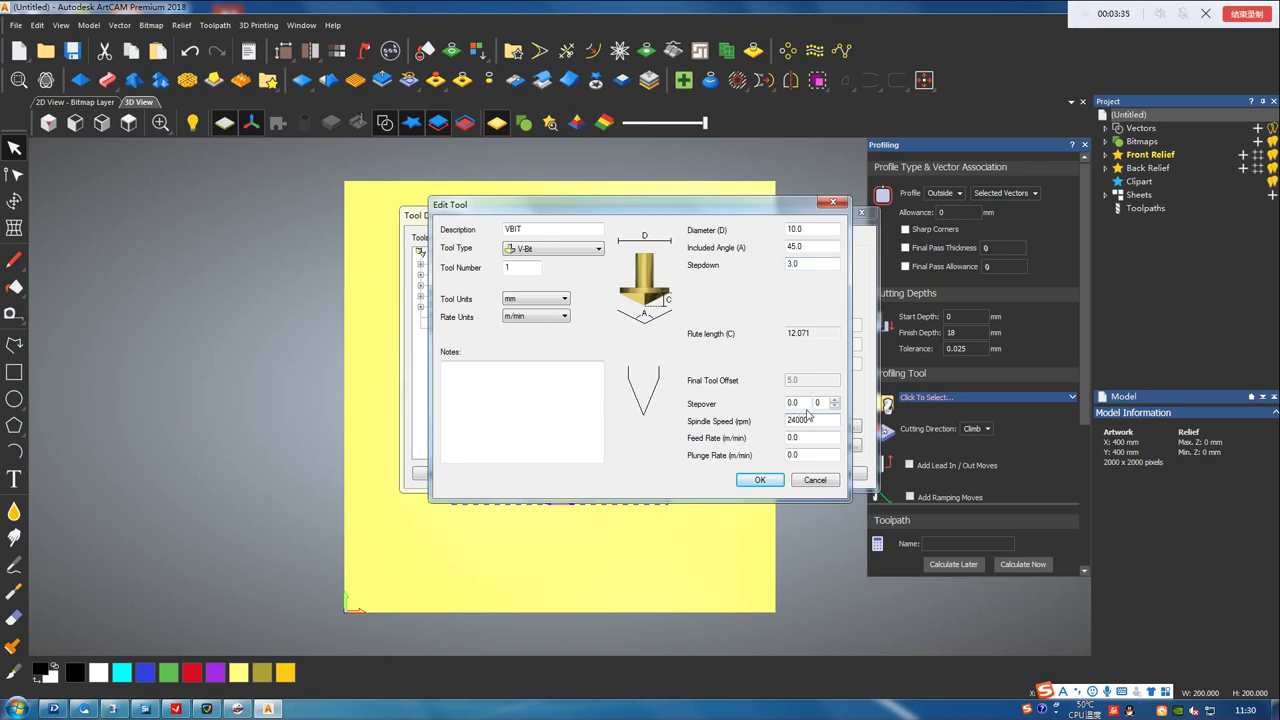
{"action": "double_click", "coordinate": [793, 438]}
{"action": "type", "text": "10"}
{"action": "double_click", "coordinate": [815, 457]}
{"action": "type", "text": "5"}
{"action": "left_click", "coordinate": [826, 404]}
{"action": "key", "text": "BackSpace"}
{"action": "type", "text": "70"}
{"action": "left_click", "coordinate": [760, 481]}
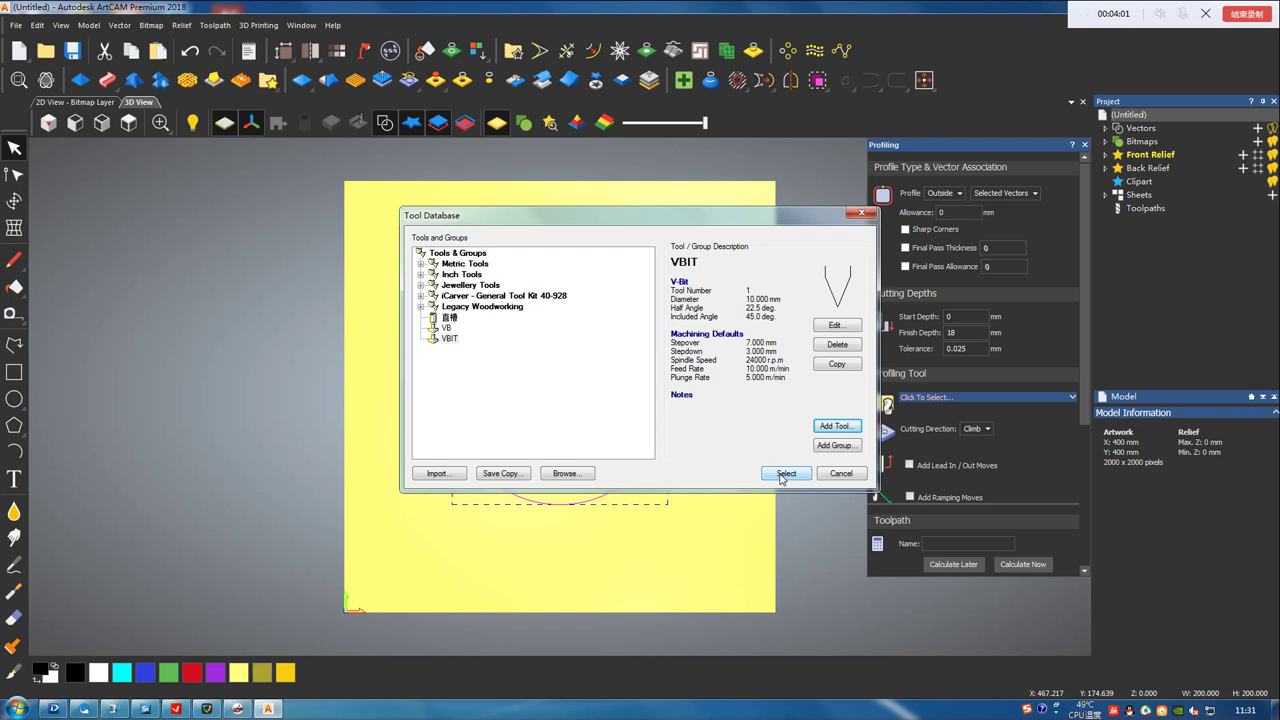
{"action": "left_click", "coordinate": [784, 474]}
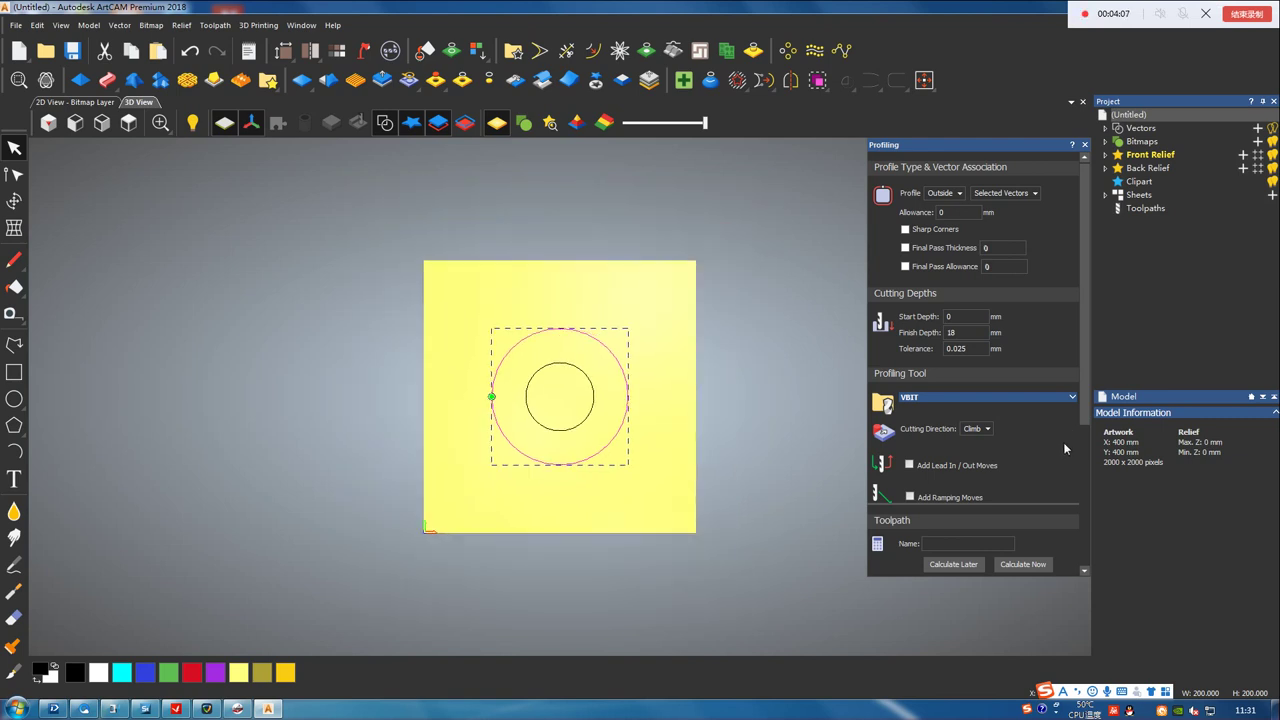
- Set the outer profile toolpath's safe Z height to 5 mm
{"action": "scroll", "coordinate": [1085, 430], "scroll_direction": "down", "scroll_amount": 2}
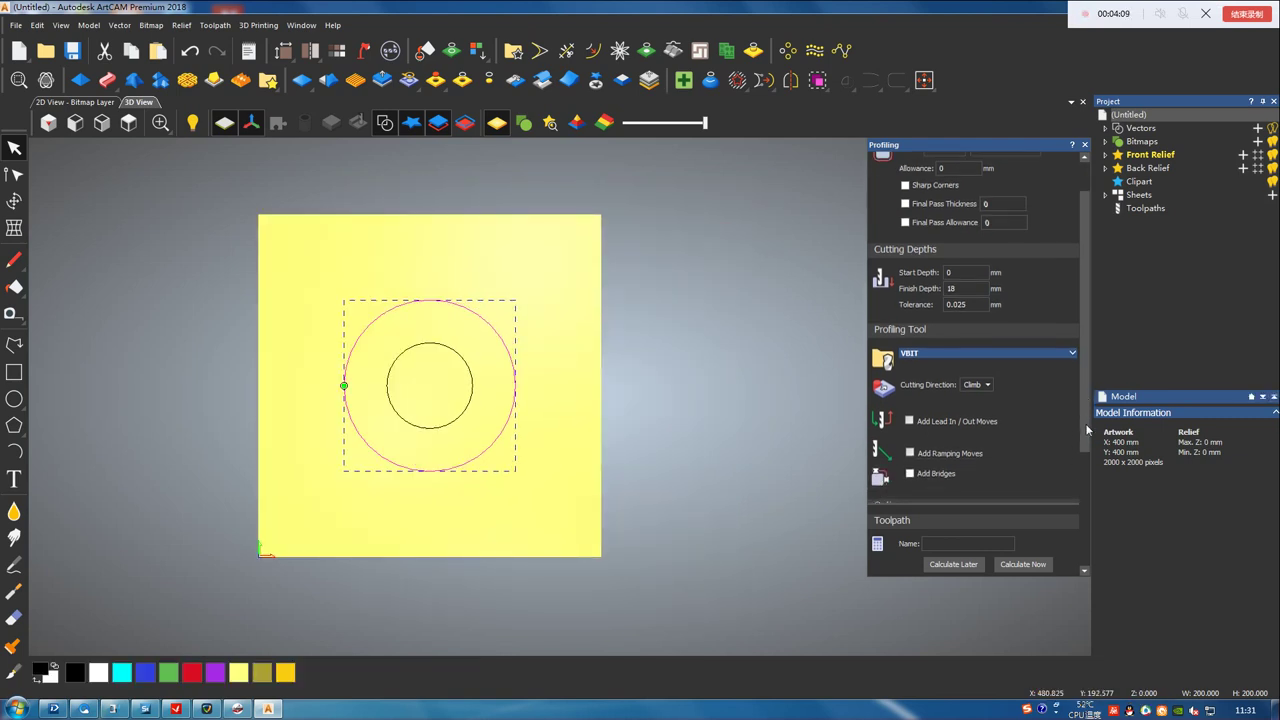
{"action": "scroll", "coordinate": [1086, 440], "scroll_direction": "down", "scroll_amount": 1}
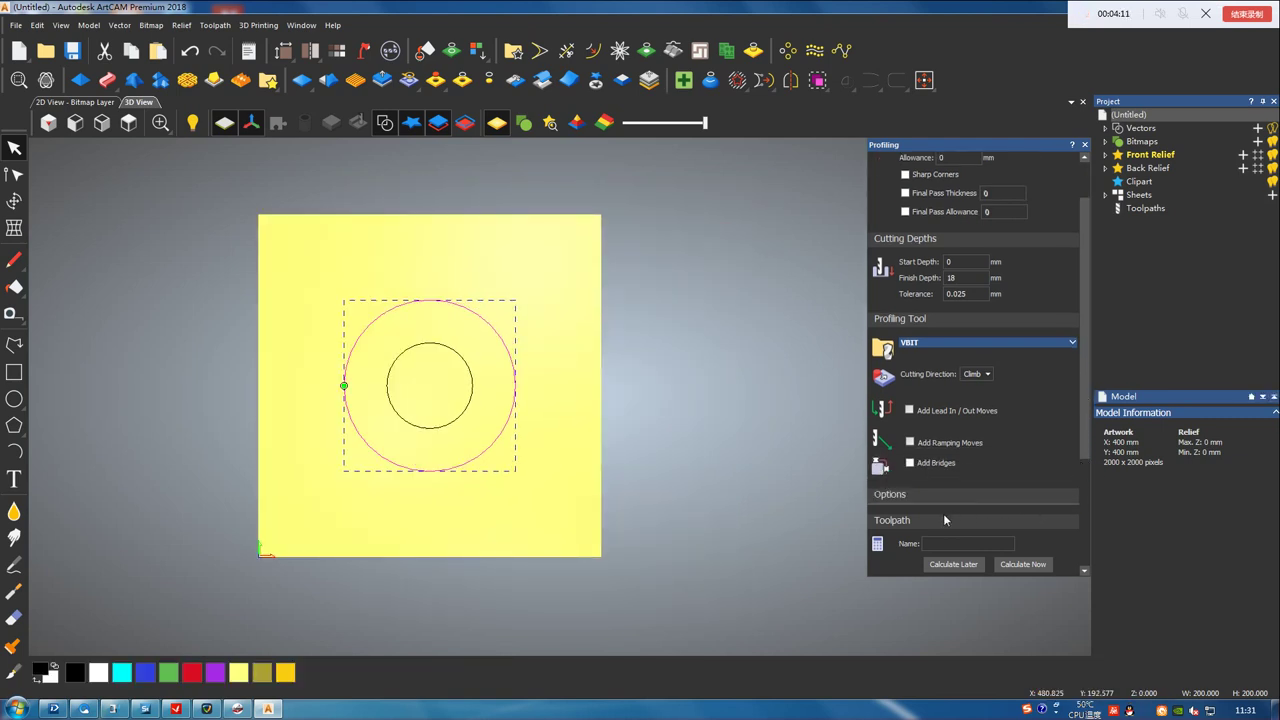
{"action": "left_click_drag", "start_coordinate": [1085, 437], "coordinate": [1095, 562]}
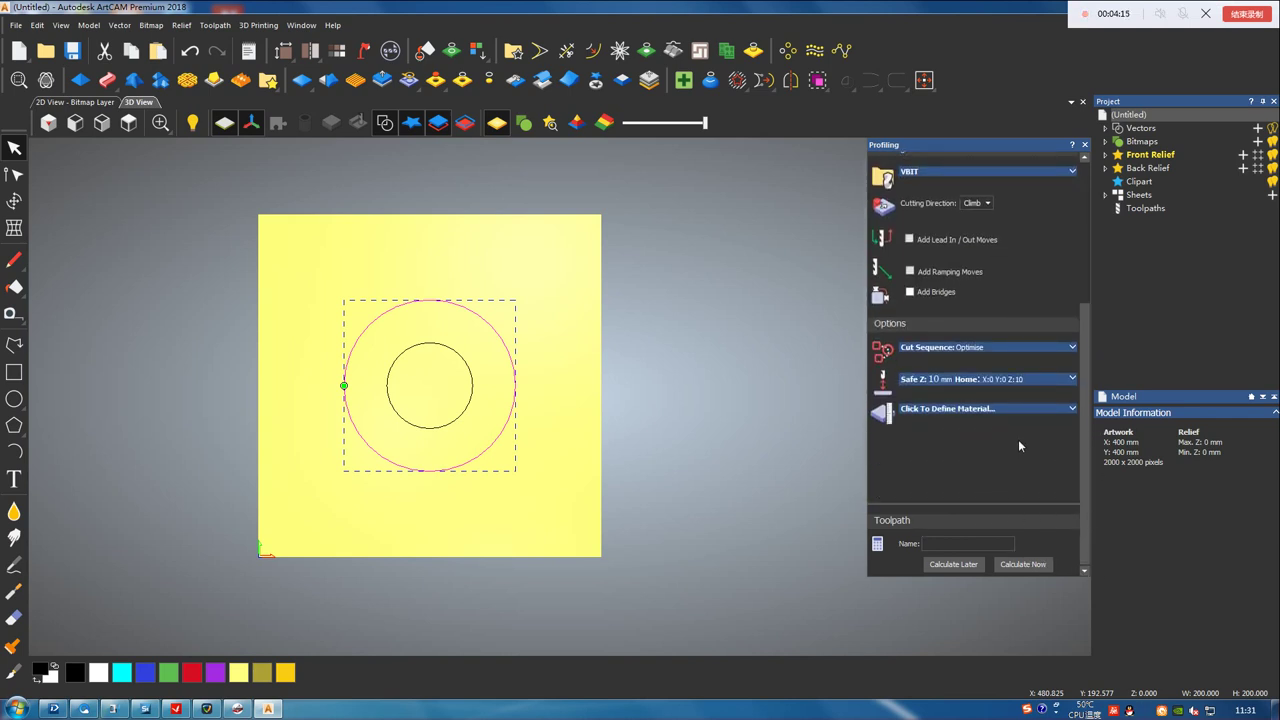
{"action": "left_click", "coordinate": [1070, 380]}
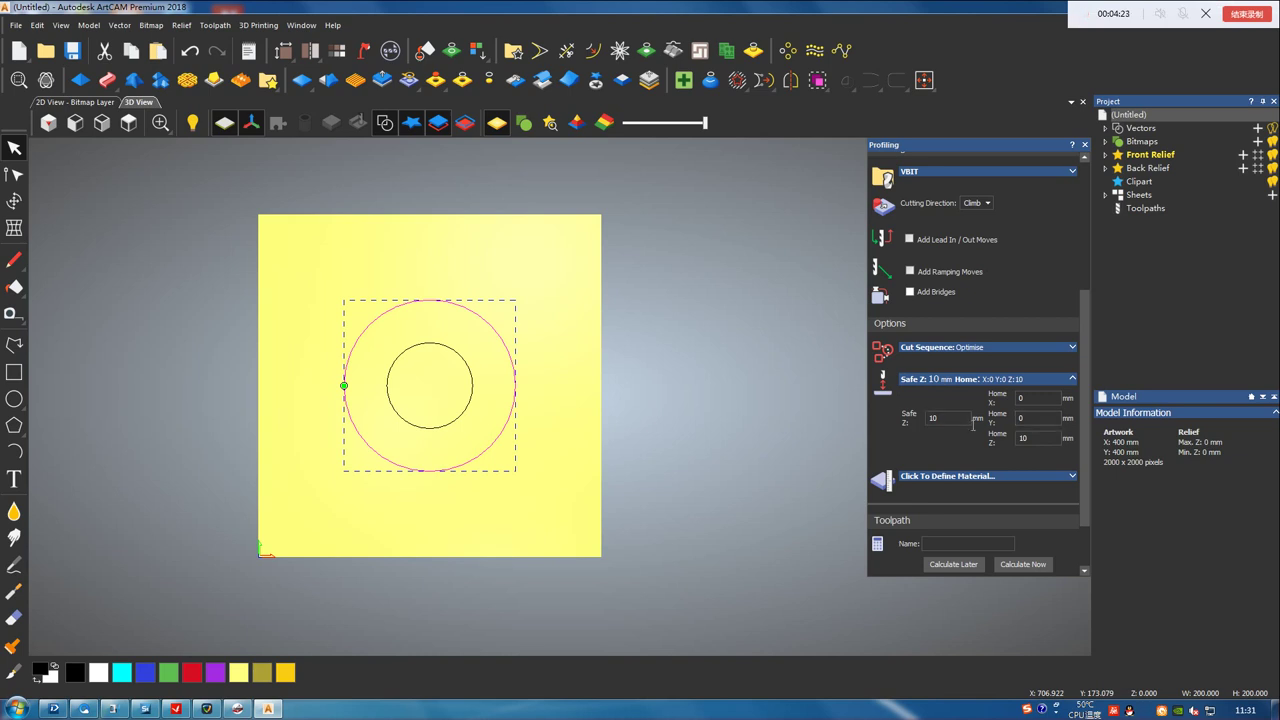
{"action": "left_click", "coordinate": [1048, 401]}
{"action": "left_click", "coordinate": [965, 426]}
{"action": "double_click", "coordinate": [933, 419]}
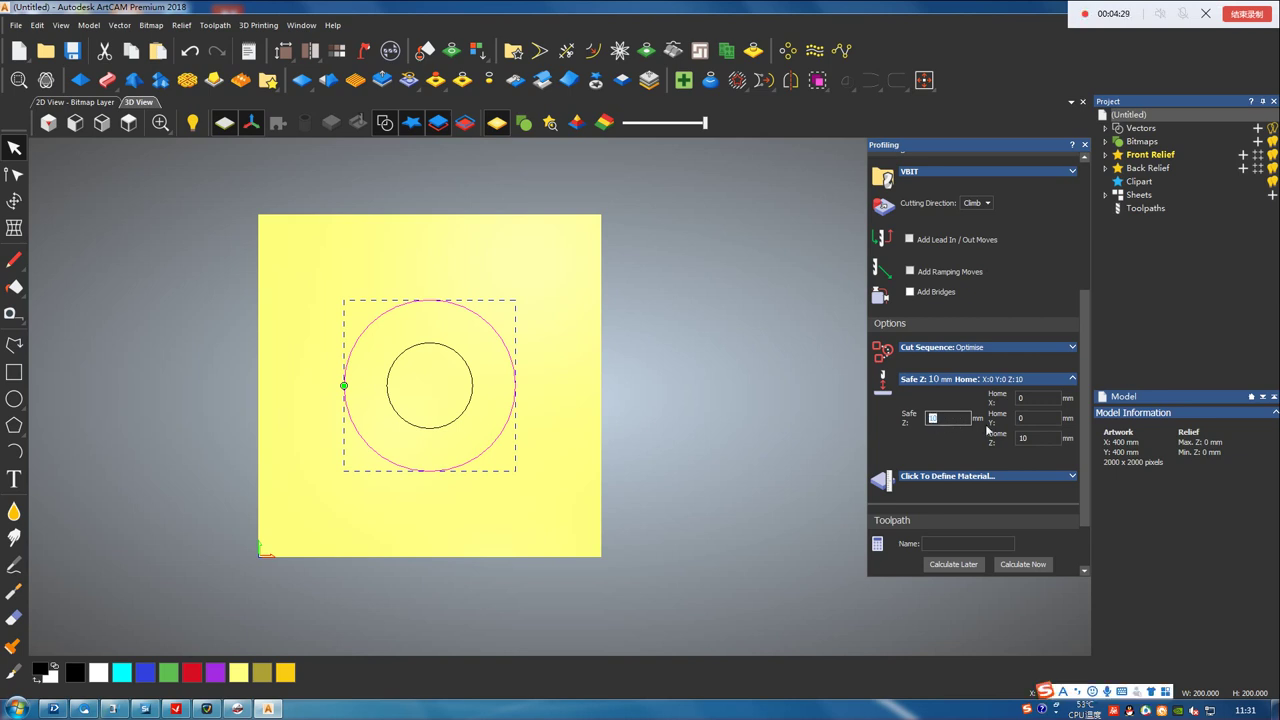
{"action": "type", "text": "5"}
{"action": "key", "text": "Return"}
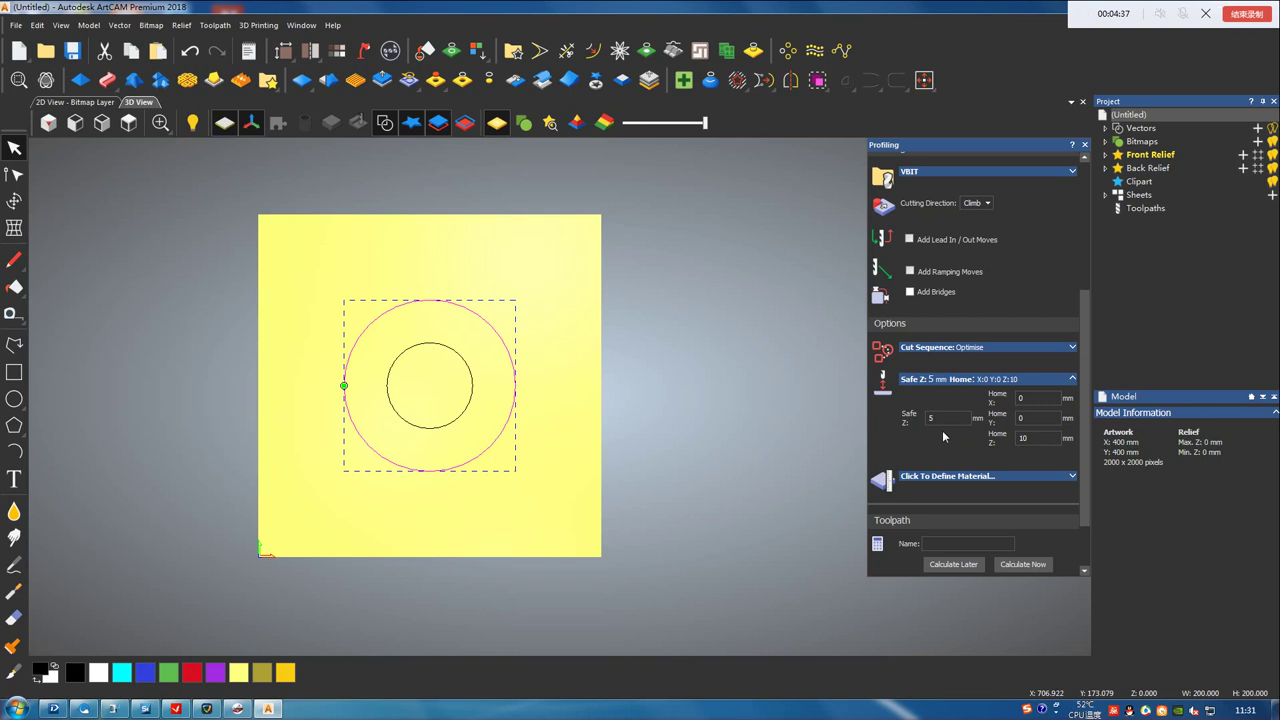
- Define the material for the outer profile toolpath with a thickness of 18 mm
{"action": "scroll", "coordinate": [942, 430], "scroll_direction": "down", "scroll_amount": 3}
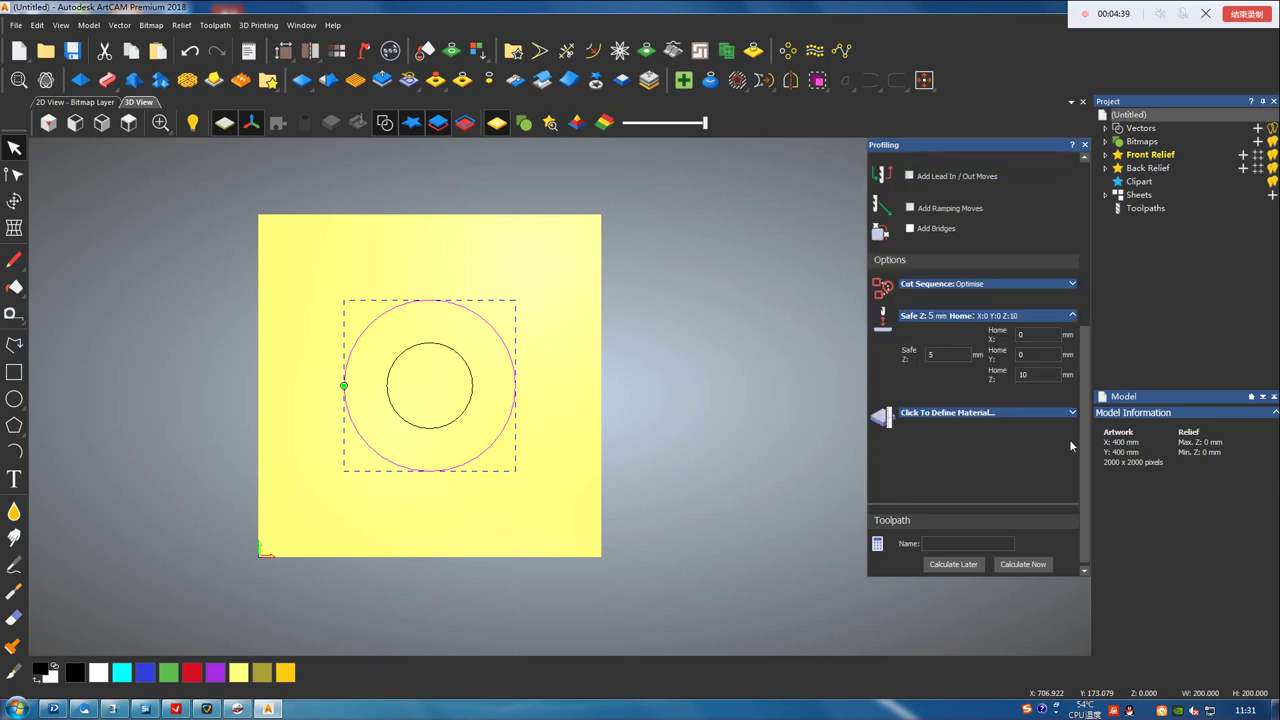
{"action": "left_click", "coordinate": [1071, 414]}
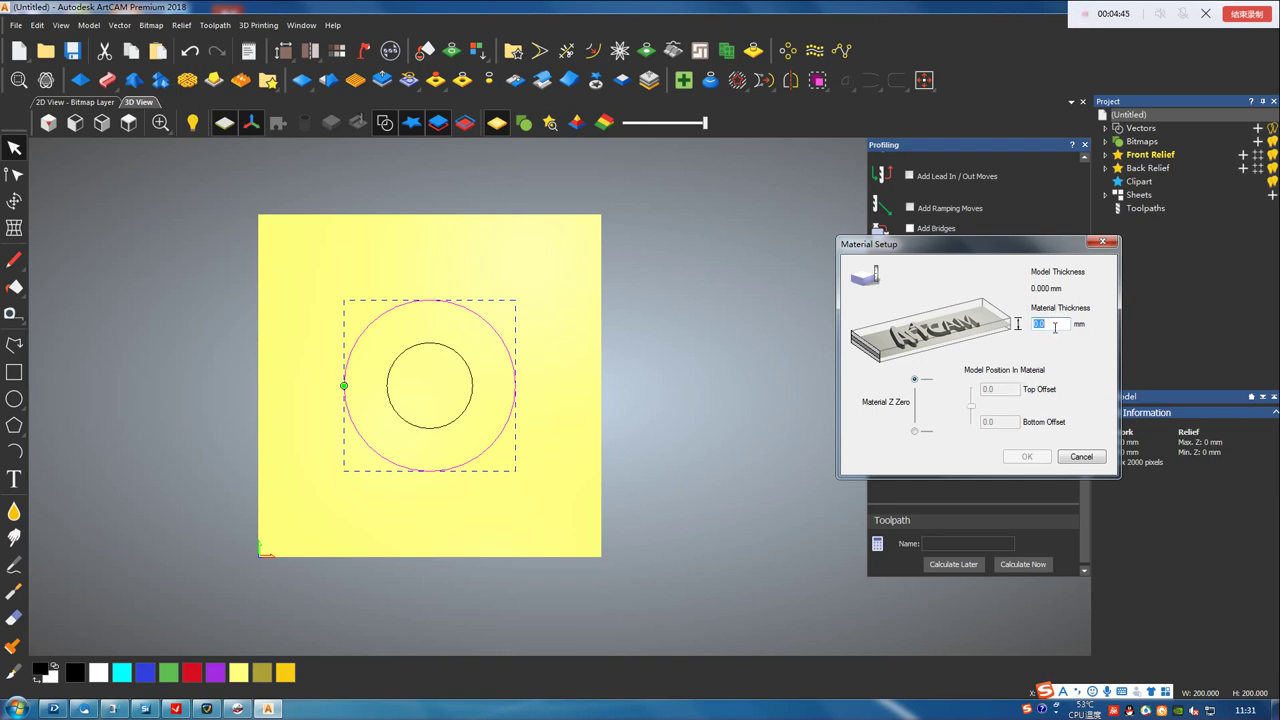
{"action": "type", "text": "18"}
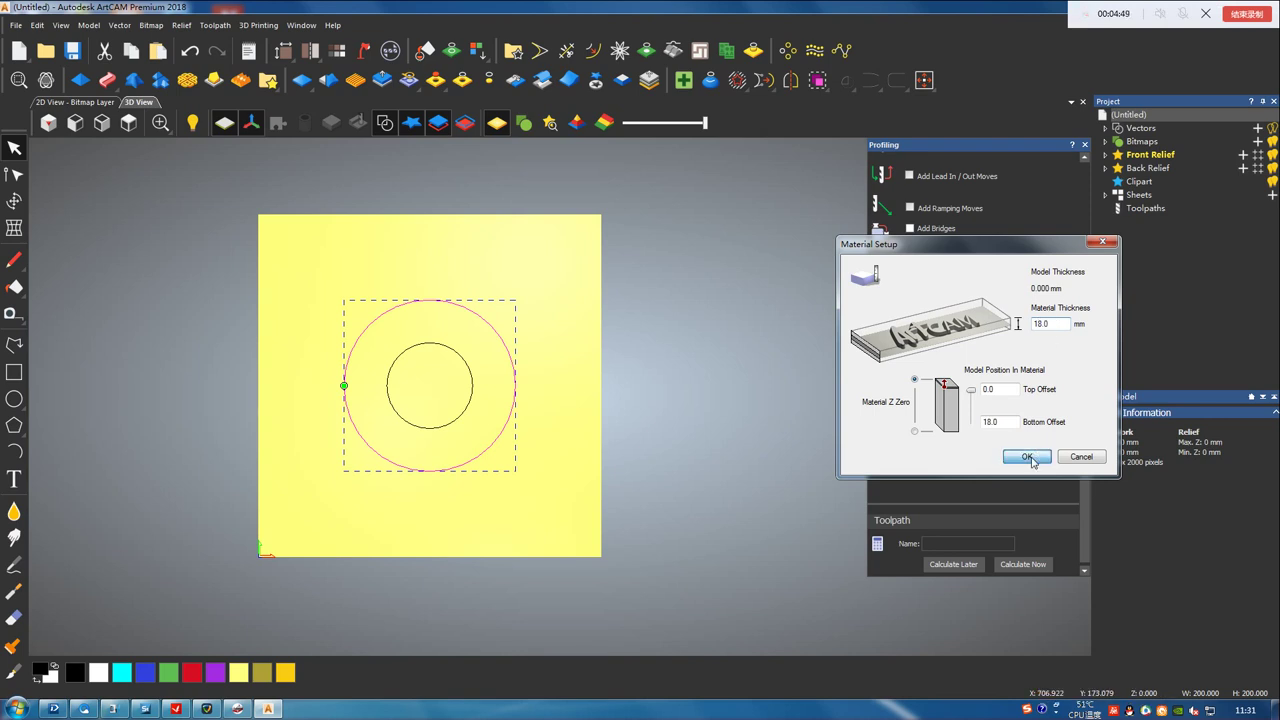
{"action": "left_click", "coordinate": [1026, 456]}
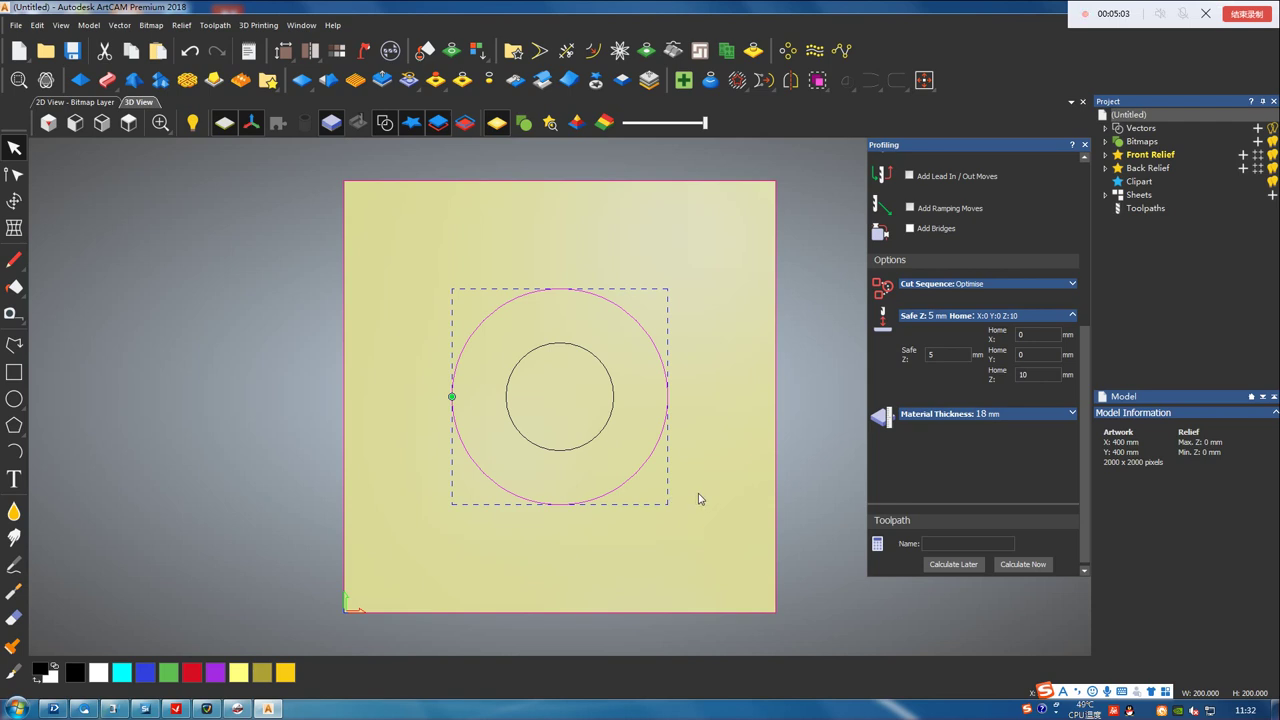
- Calculate the outside profile toolpath immediately, close its settings, and expand the project's toolpath list
{"action": "left_click", "coordinate": [1016, 565]}
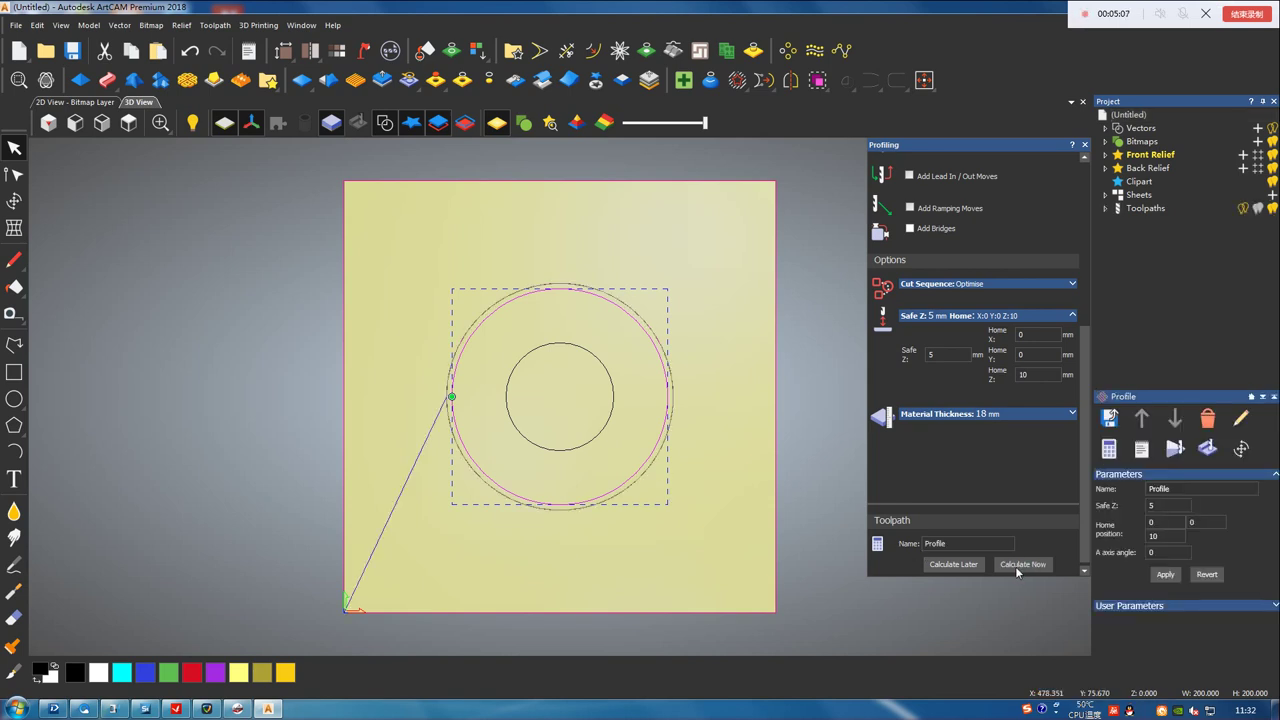
{"action": "left_click", "coordinate": [1084, 145]}
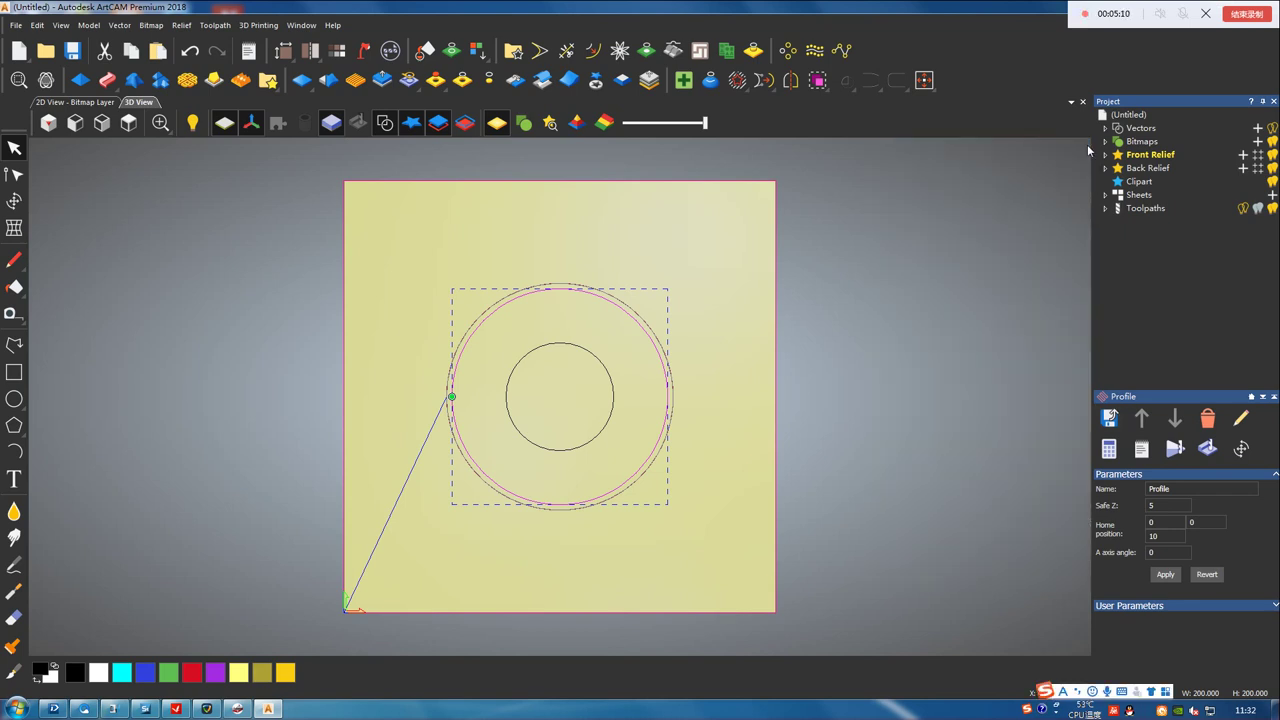
{"action": "left_click", "coordinate": [1106, 209]}
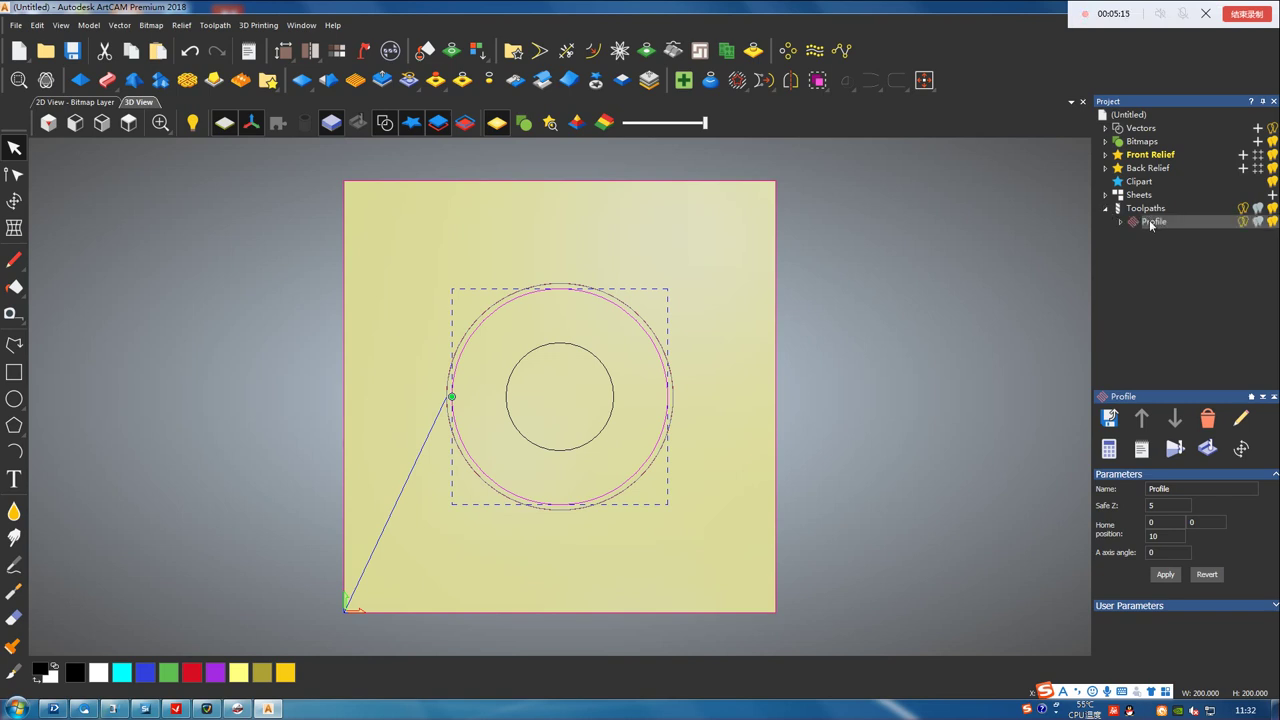
- Start a new 2D profile toolpath for the inner circle, set to Inside with a finish depth of 15 mm
{"action": "left_click", "coordinate": [610, 420]}
{"action": "left_click", "coordinate": [613, 421]}
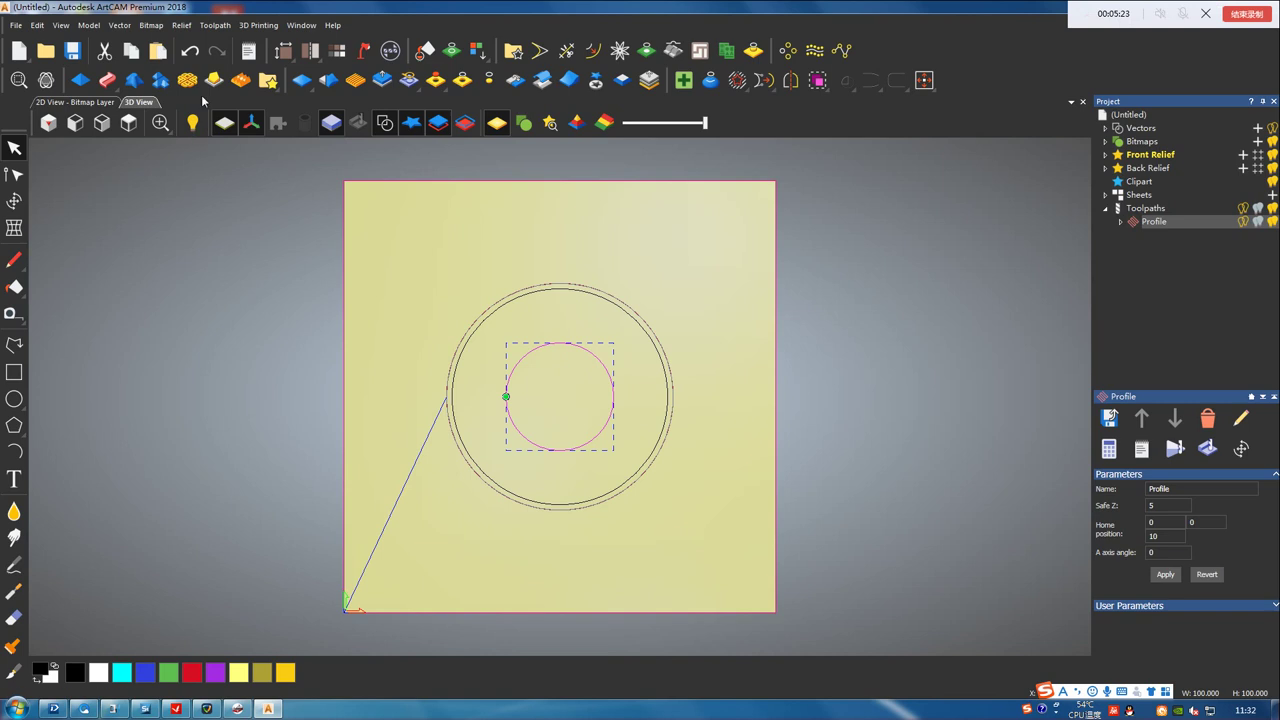
{"action": "left_click", "coordinate": [213, 25]}
{"action": "mouse_move", "coordinate": [275, 92]}
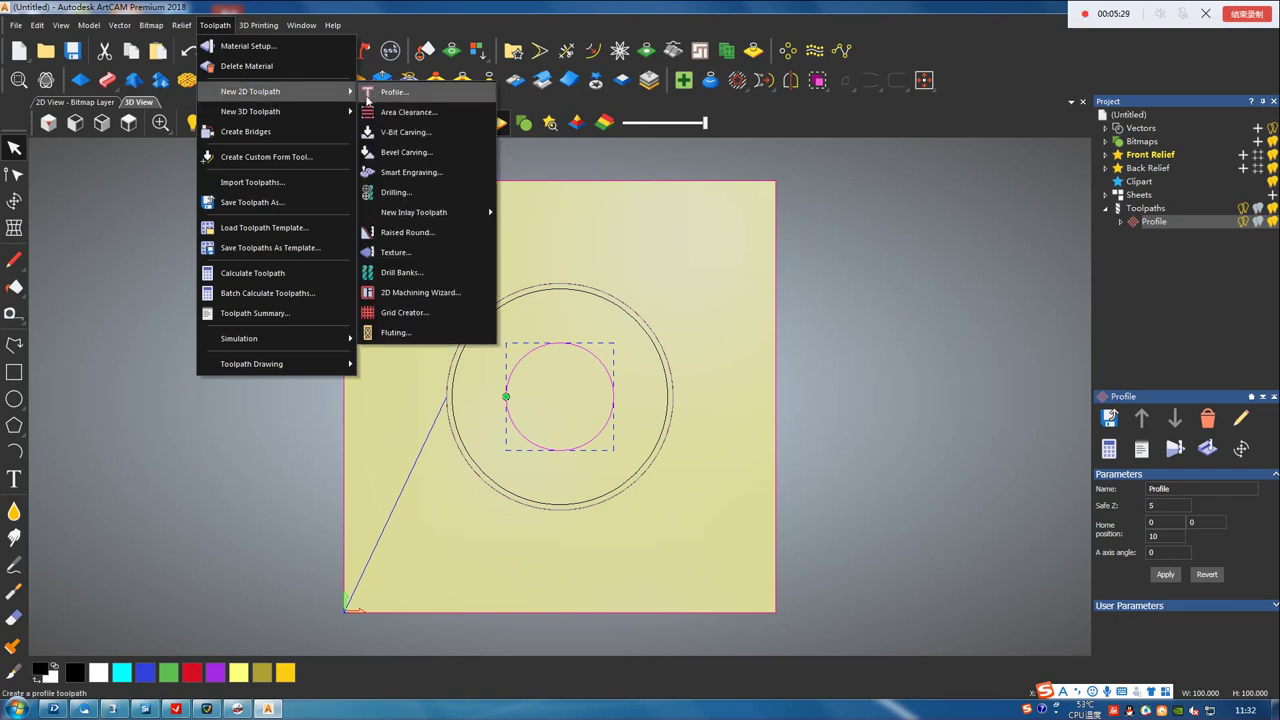
{"action": "left_click", "coordinate": [381, 96]}
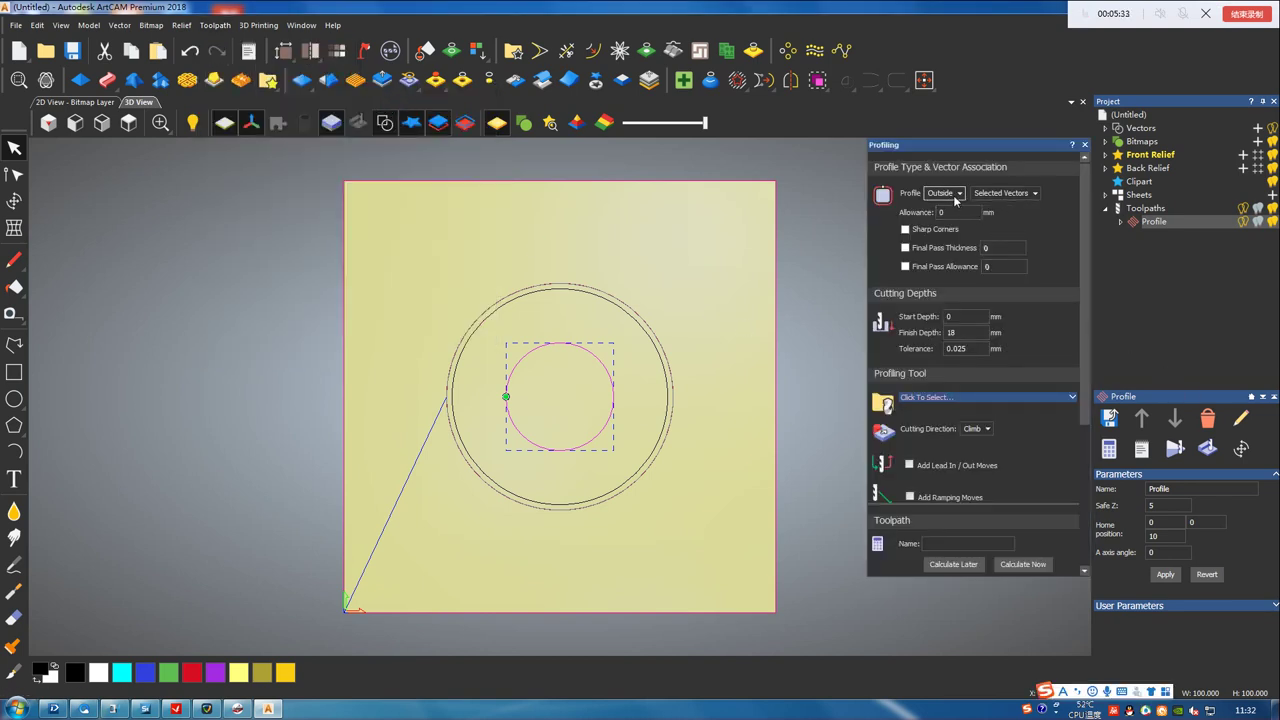
{"action": "left_click", "coordinate": [954, 199]}
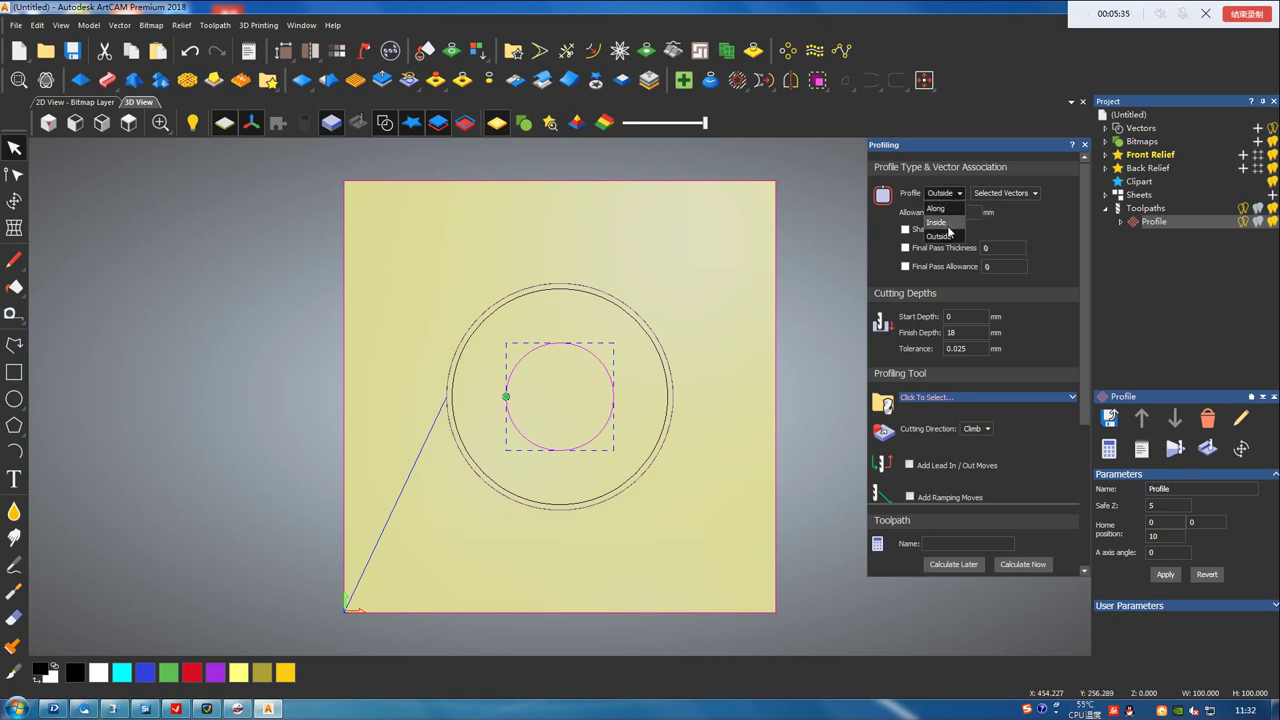
{"action": "left_click", "coordinate": [948, 227]}
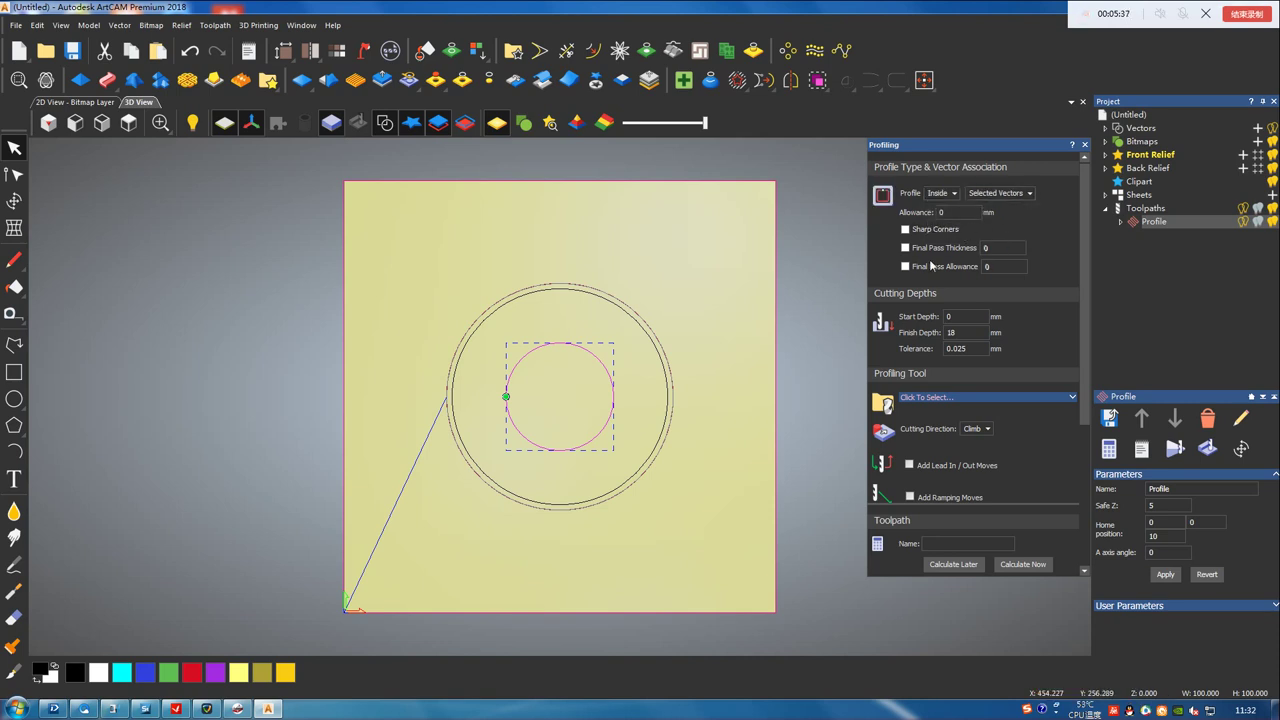
{"action": "left_click", "coordinate": [962, 334]}
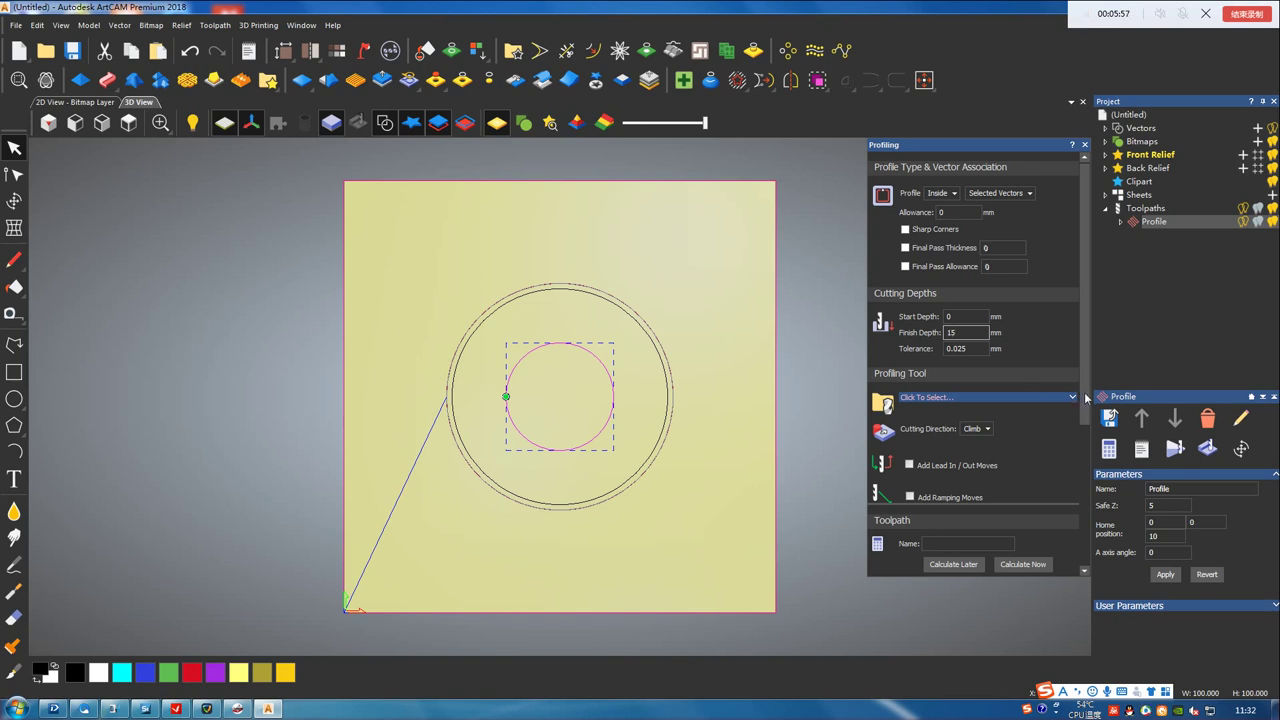
- Assign the 直槽 slot drill from the tool database as the inner circle's profiling tool
{"action": "left_click_drag", "start_coordinate": [1083, 408], "coordinate": [1094, 487]}
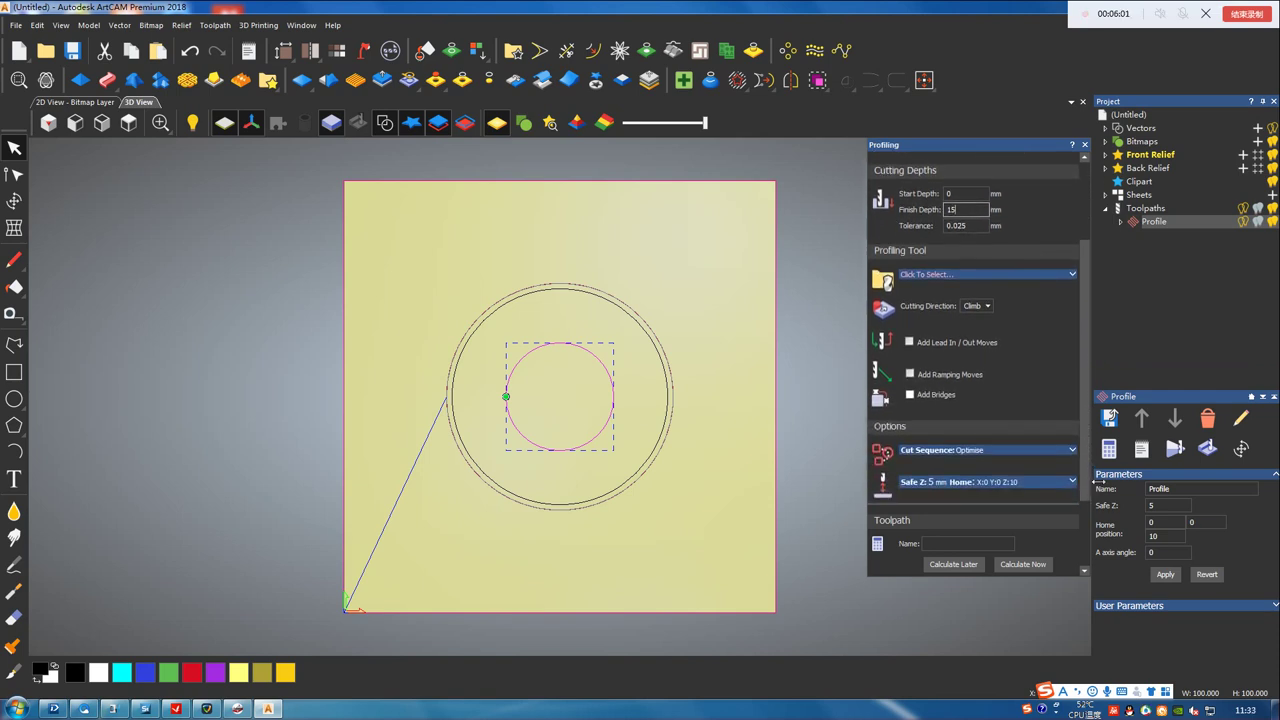
{"action": "left_click", "coordinate": [928, 284]}
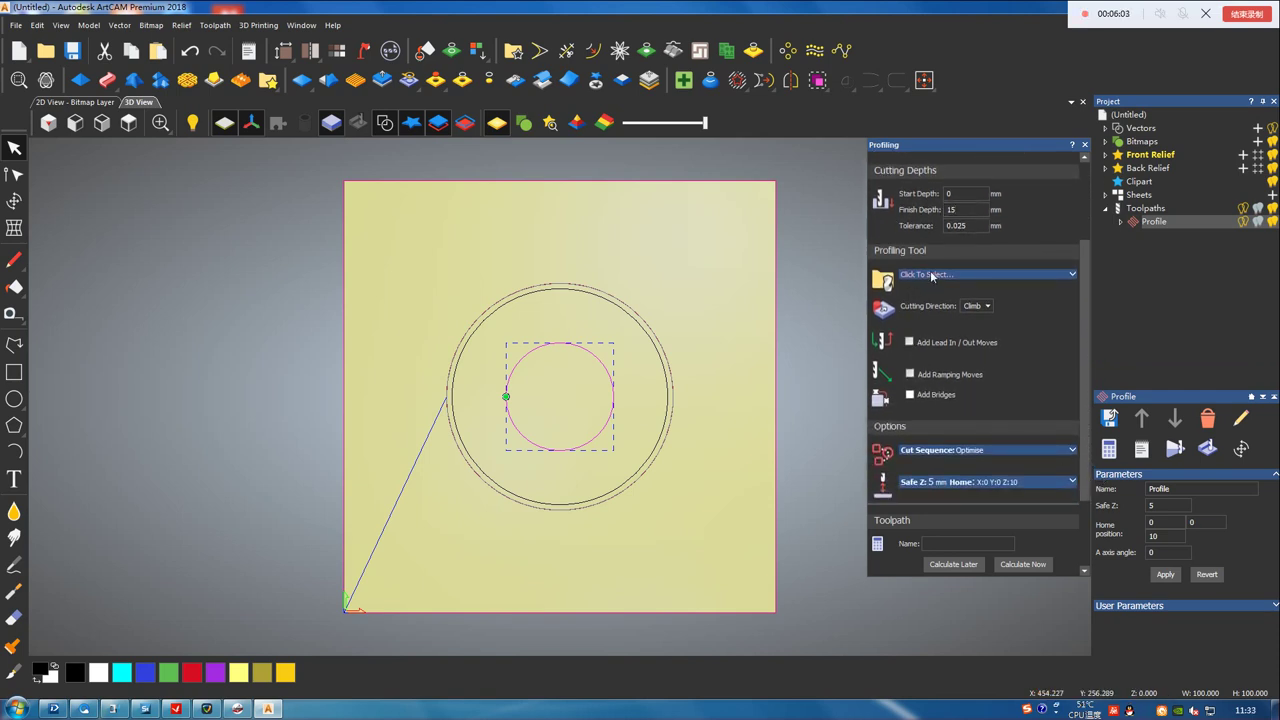
{"action": "left_click", "coordinate": [449, 339]}
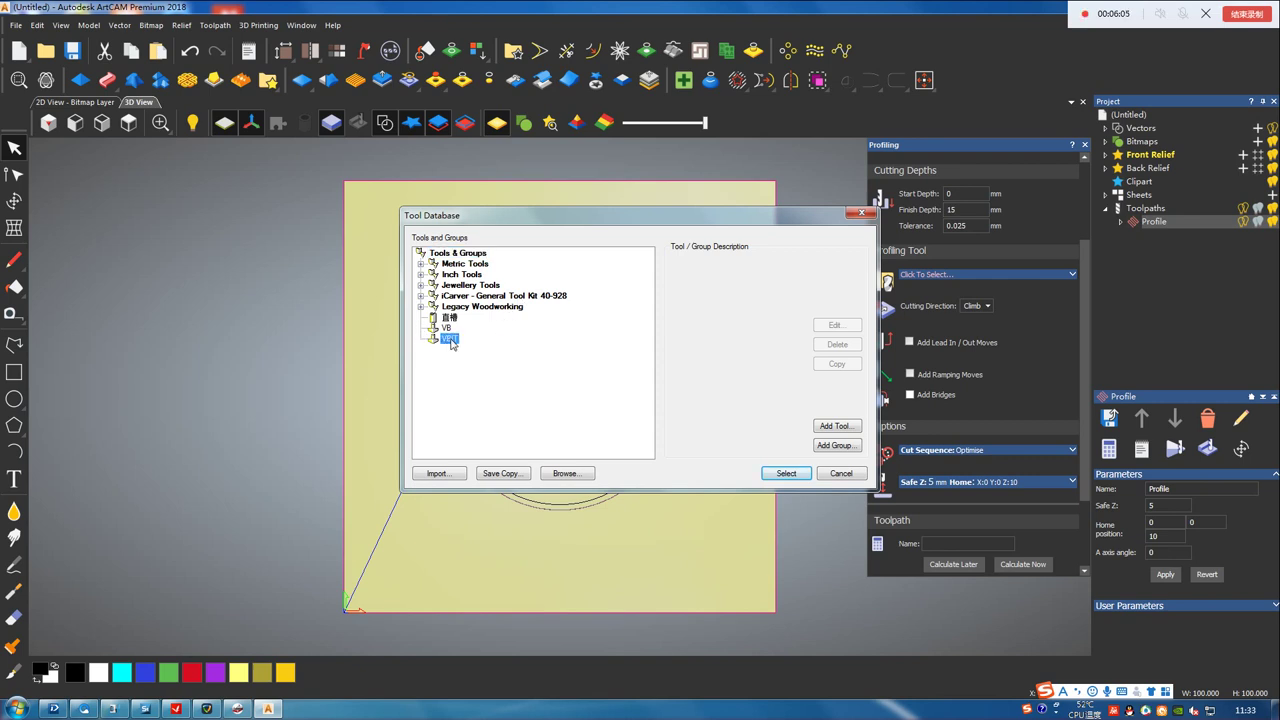
{"action": "left_click", "coordinate": [449, 318]}
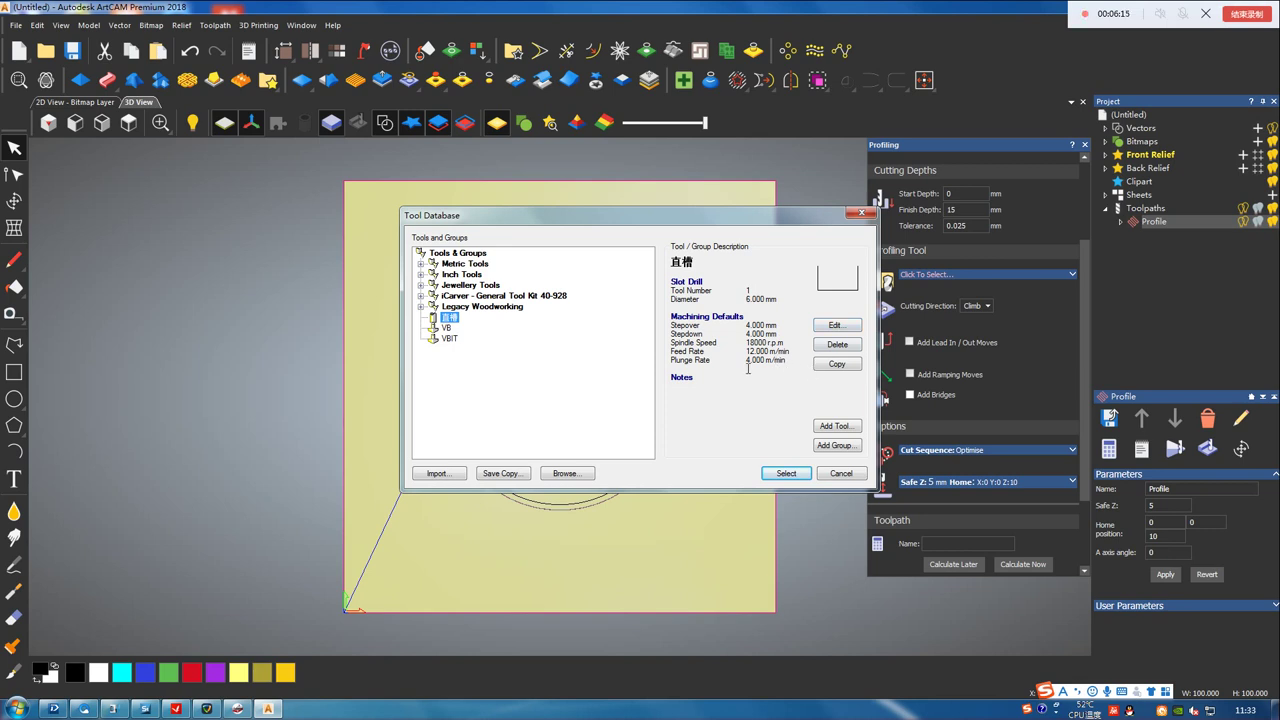
{"action": "left_click", "coordinate": [779, 472]}
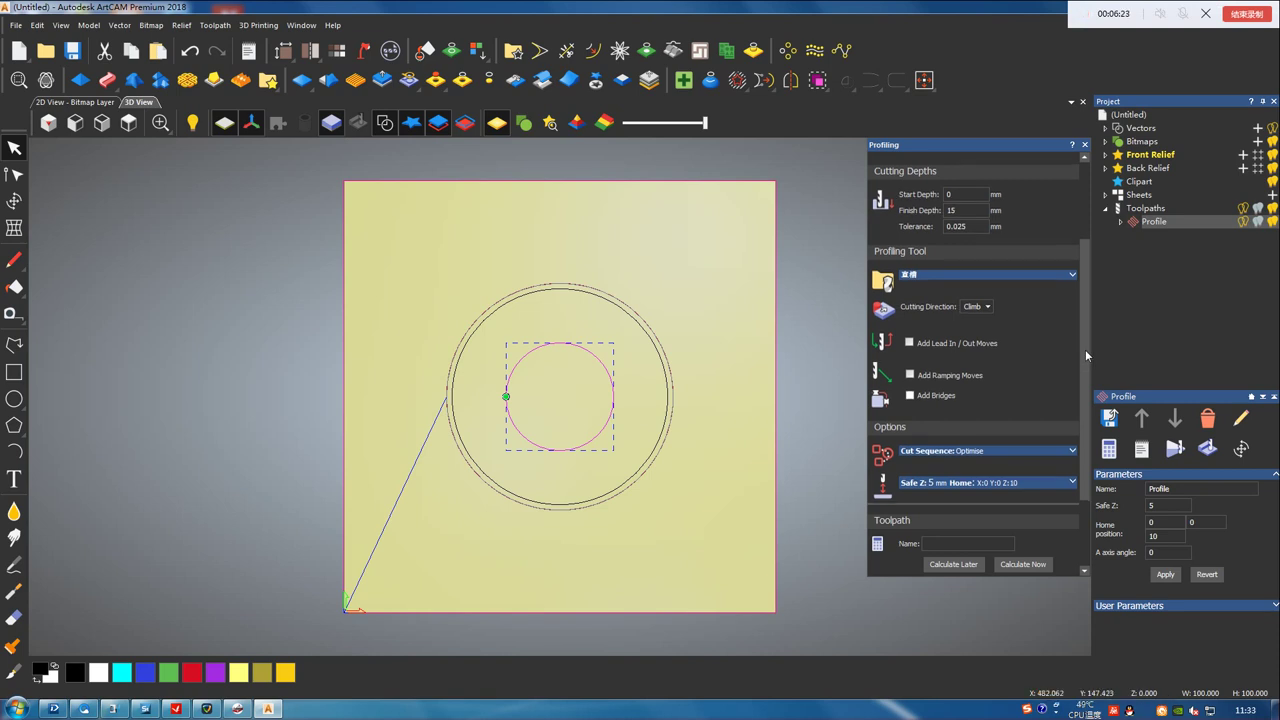
- Calculate the inside profile toolpath immediately and close its settings
{"action": "left_click_drag", "start_coordinate": [1085, 349], "coordinate": [1082, 370]}
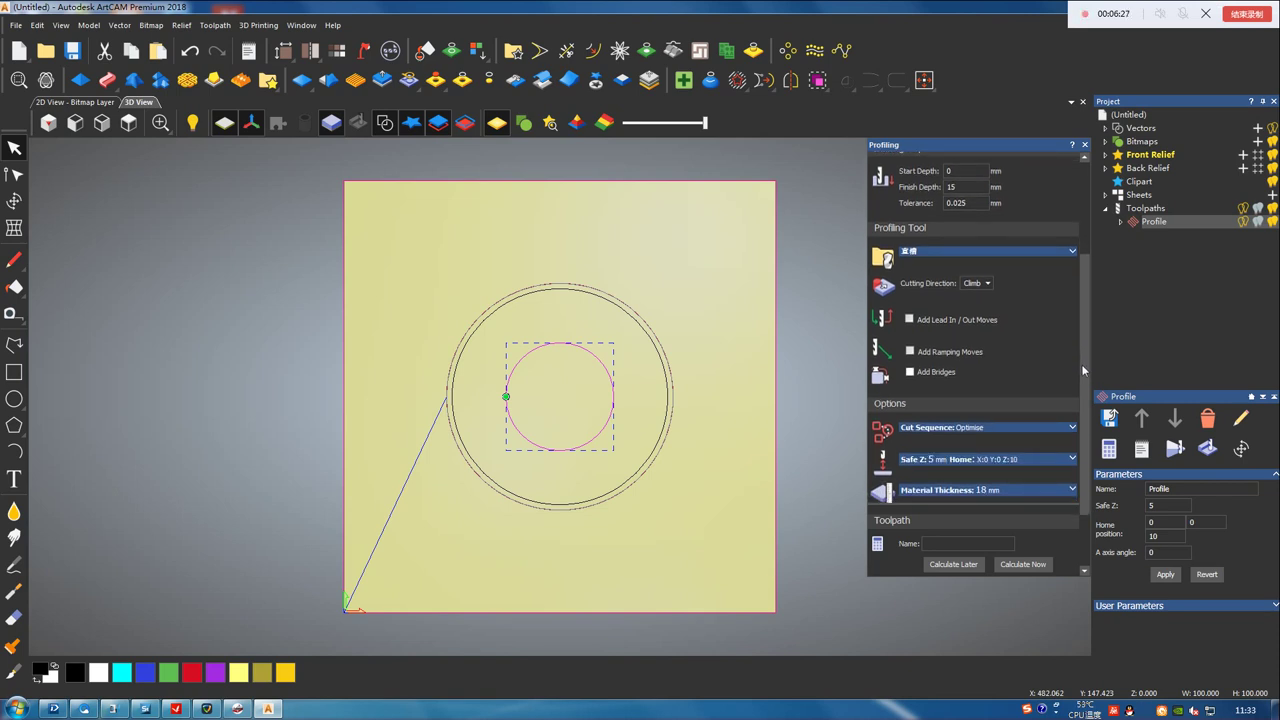
{"action": "left_click_drag", "start_coordinate": [1081, 359], "coordinate": [1080, 403]}
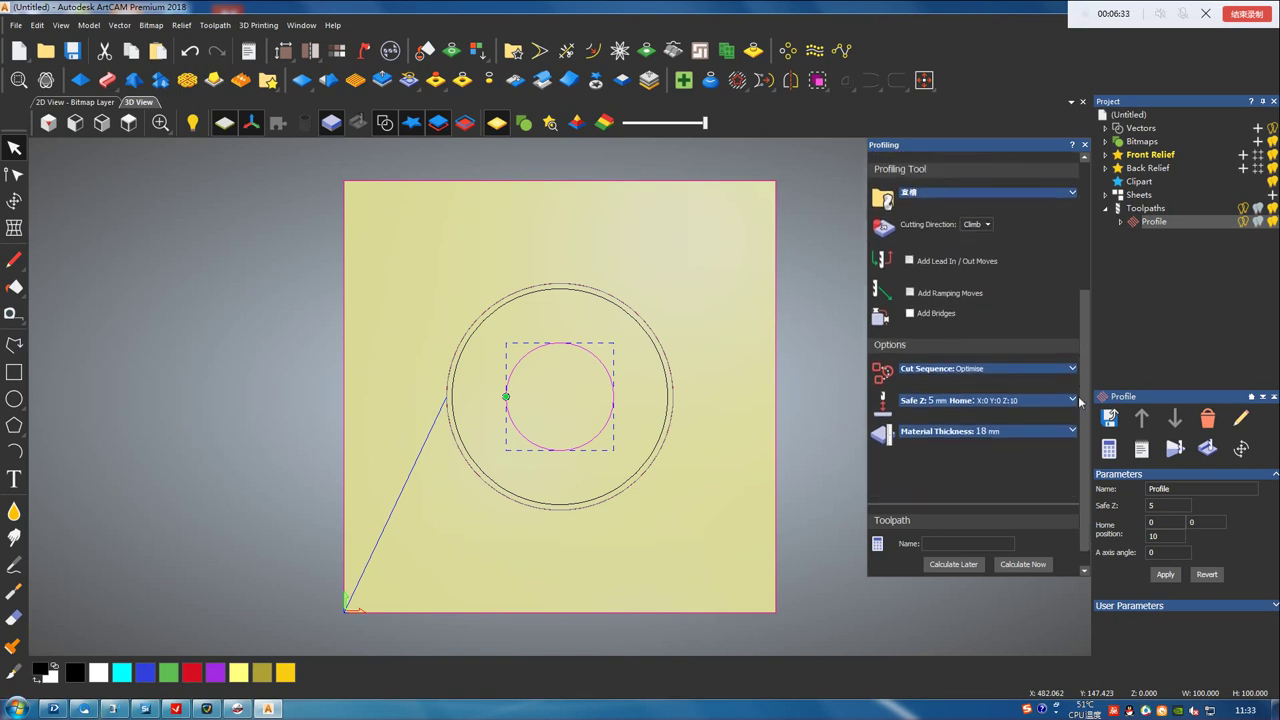
{"action": "left_click", "coordinate": [1034, 566]}
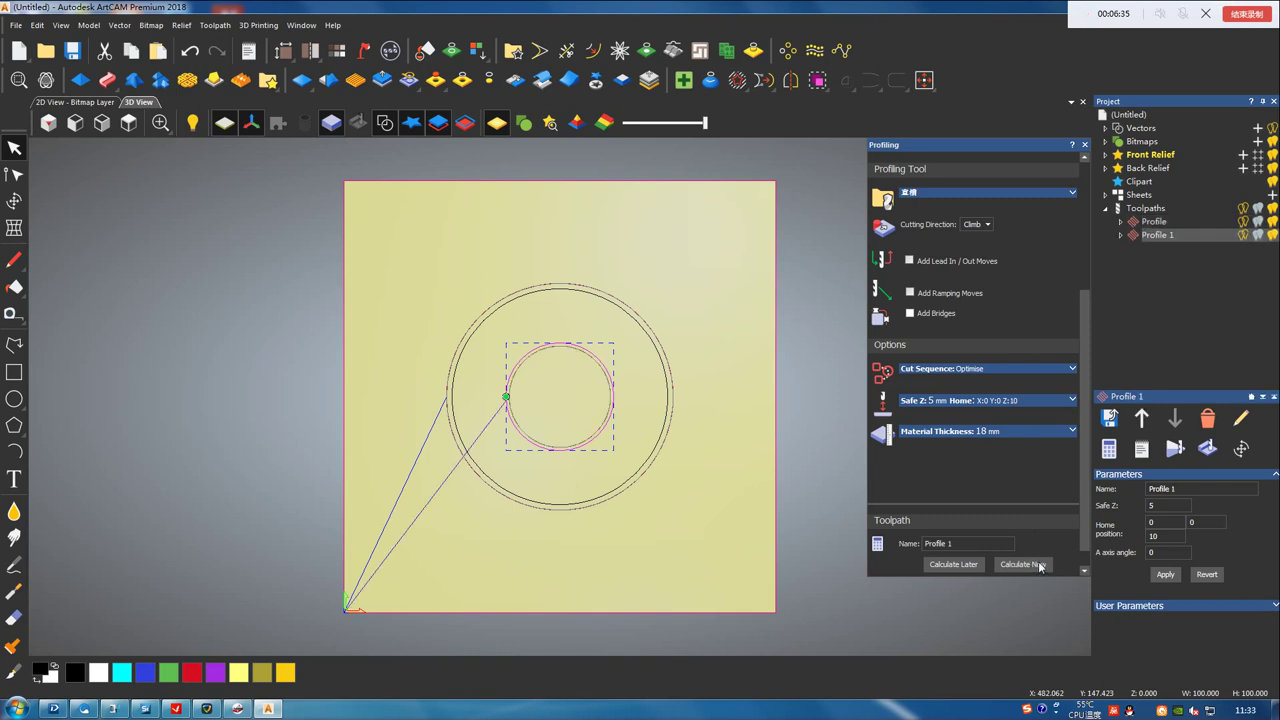
{"action": "left_click", "coordinate": [1155, 235]}
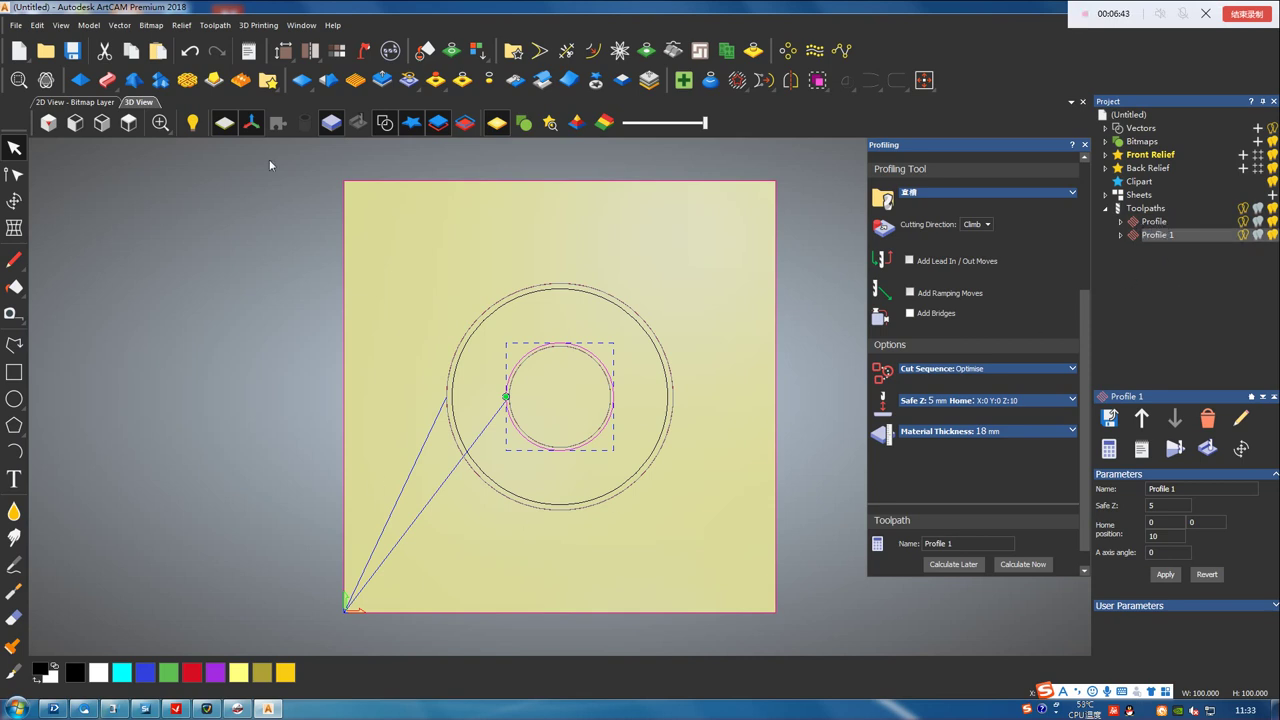
{"action": "left_click", "coordinate": [1084, 144]}
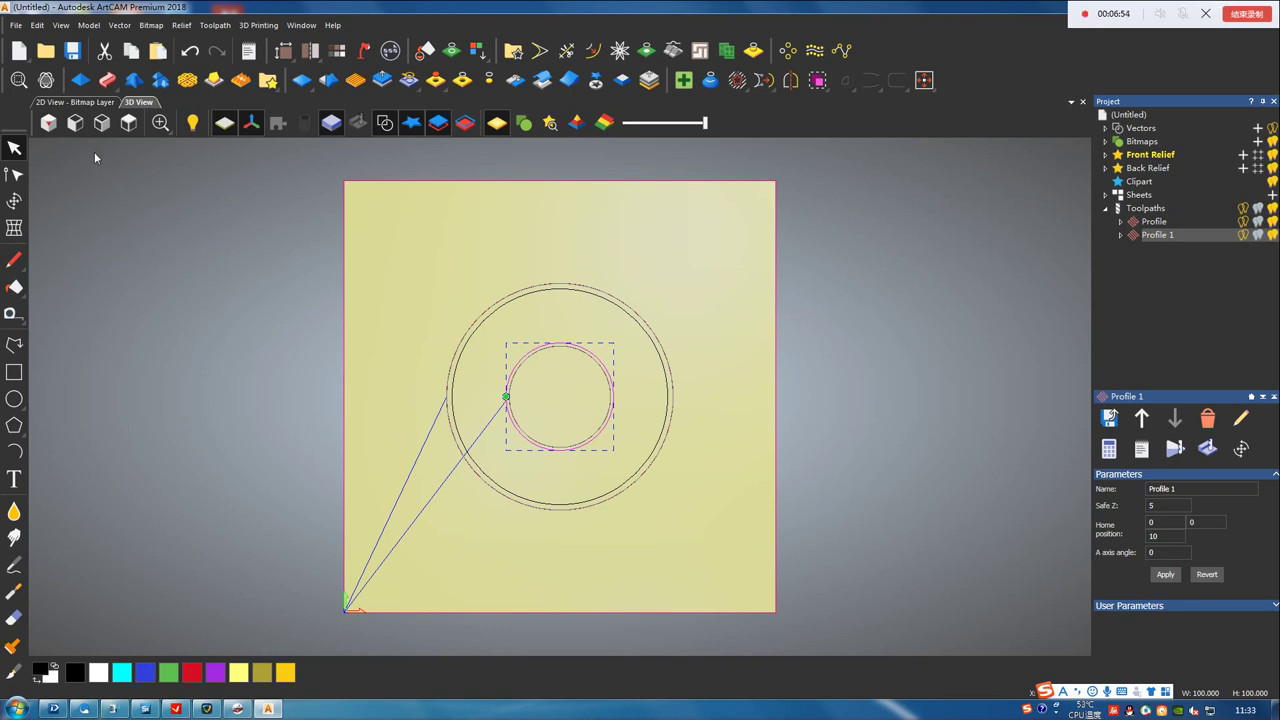
- Try to save both profile toolpaths together as file 1 in the Syntec-MM-Arcs-ATC(*.TXT) machine format
{"action": "left_click", "coordinate": [225, 26]}
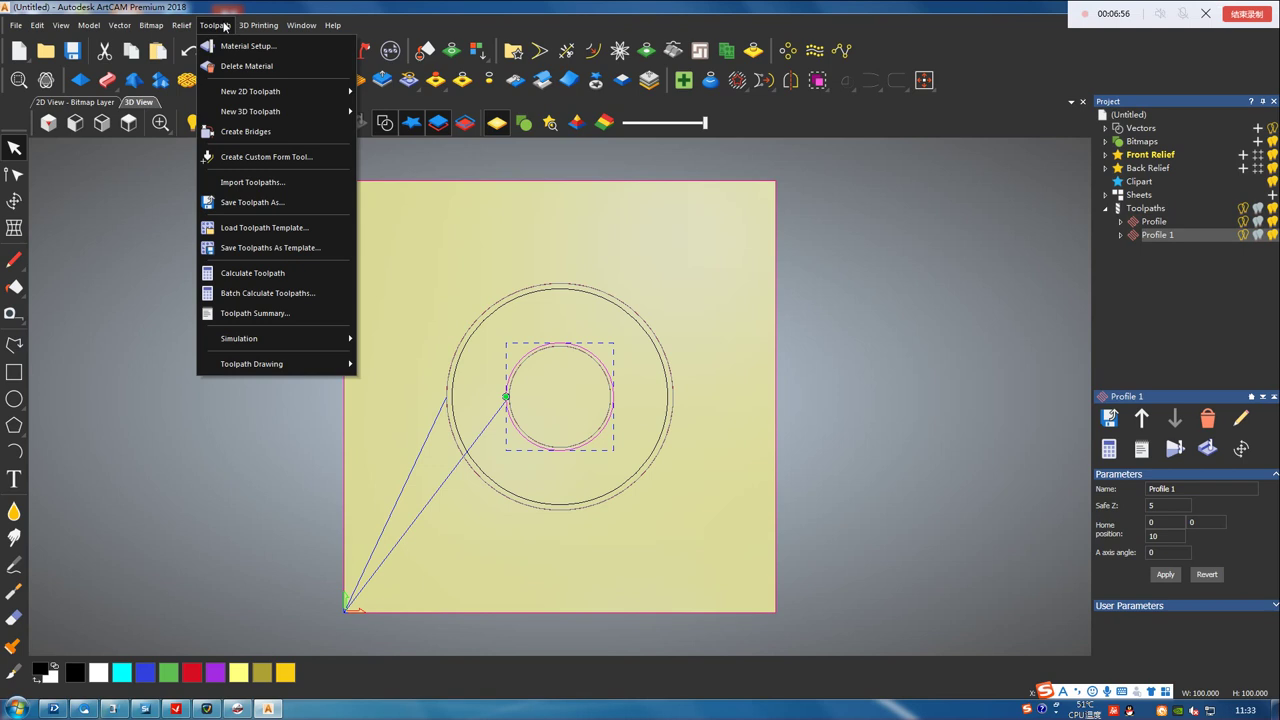
{"action": "left_click", "coordinate": [245, 203]}
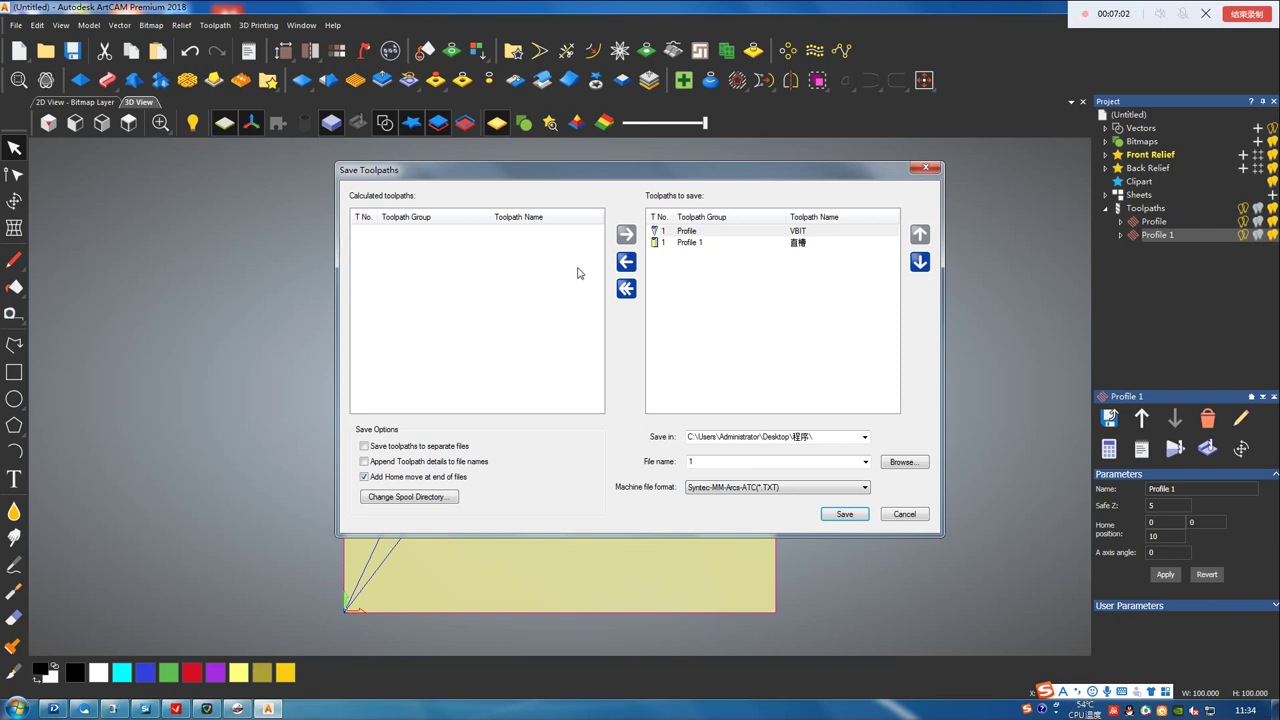
{"action": "left_click", "coordinate": [774, 232]}
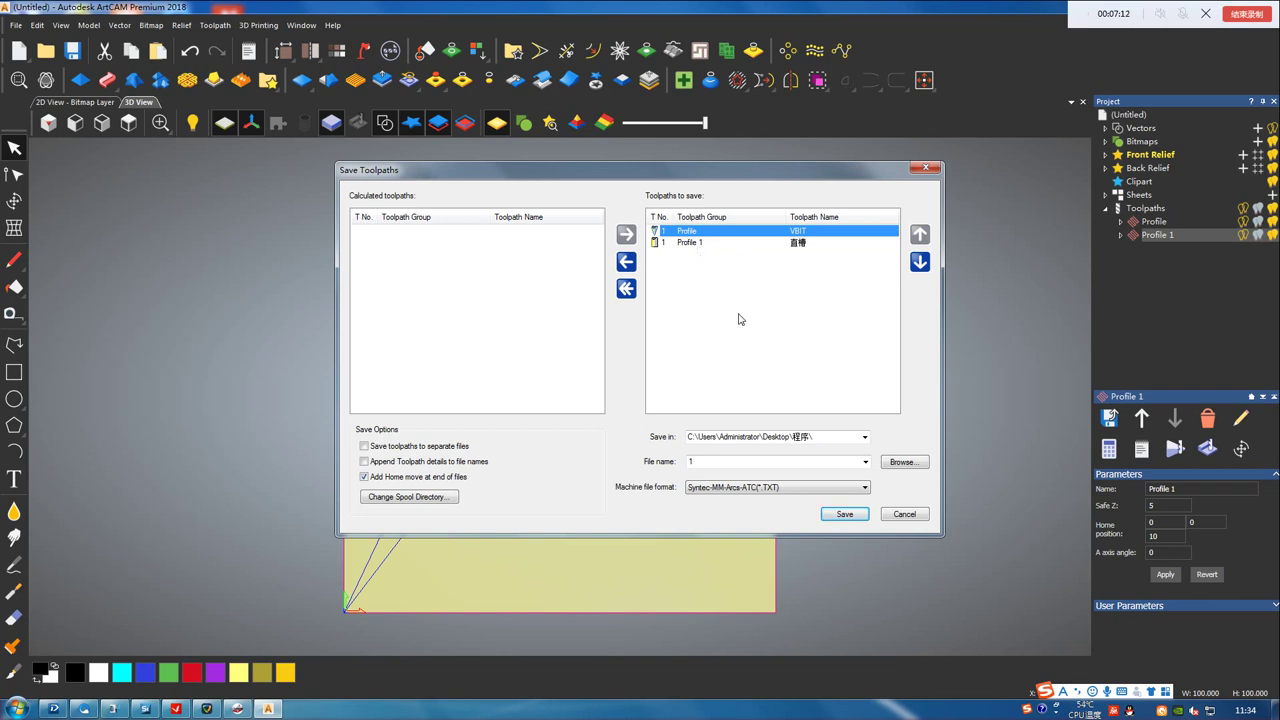
{"action": "left_click", "coordinate": [720, 467]}
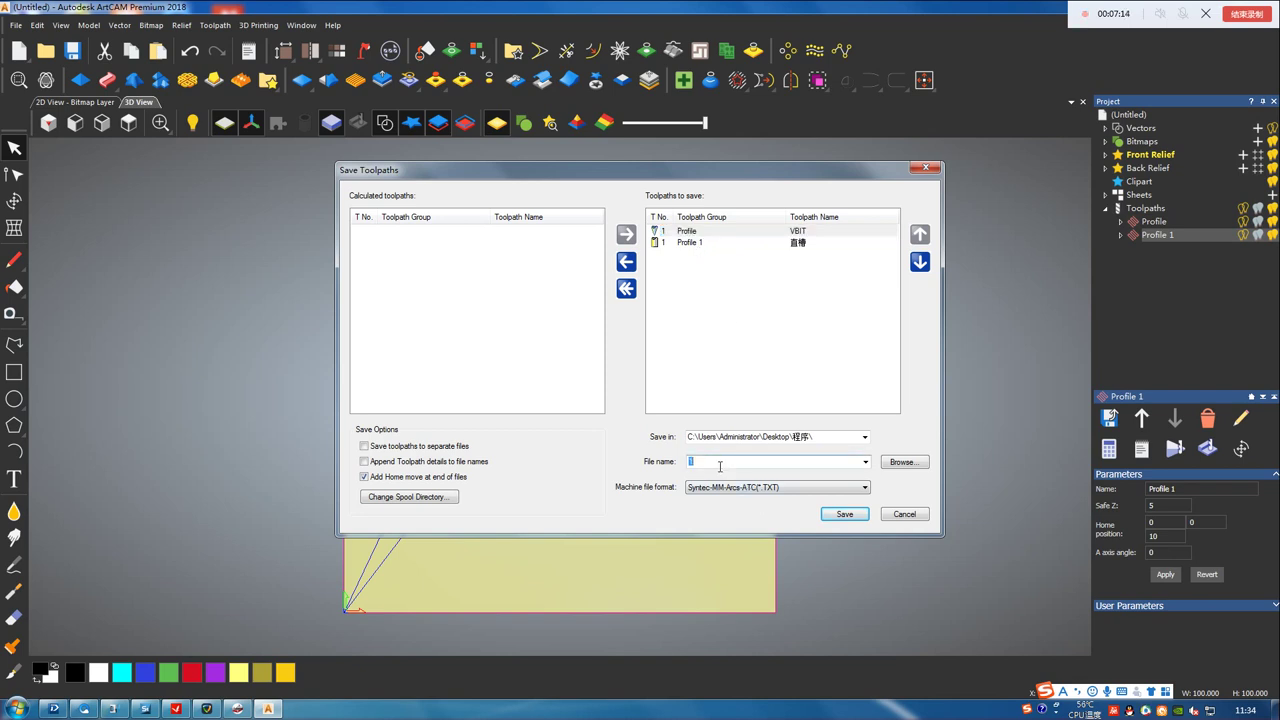
{"action": "left_click", "coordinate": [840, 519]}
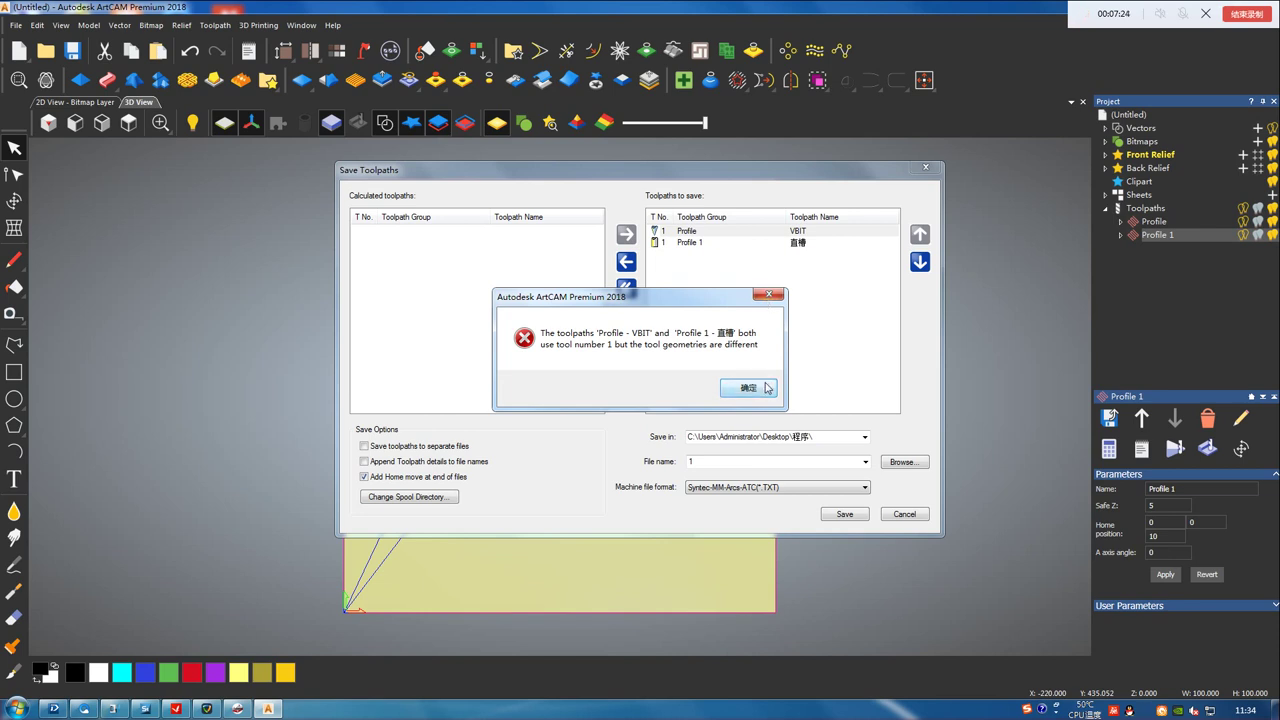
{"action": "left_click", "coordinate": [768, 386]}
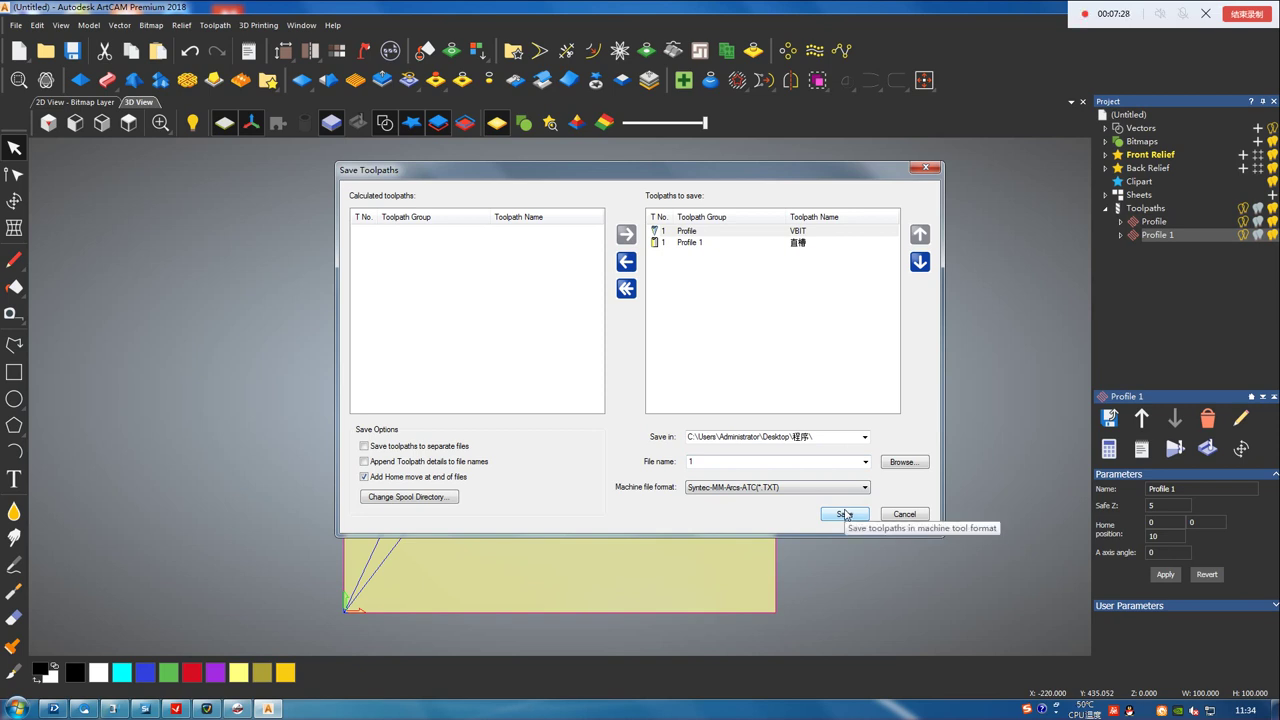
- Try to save both profile toolpaths together under the file name 8, and close the save dialog
{"action": "left_click", "coordinate": [765, 461]}
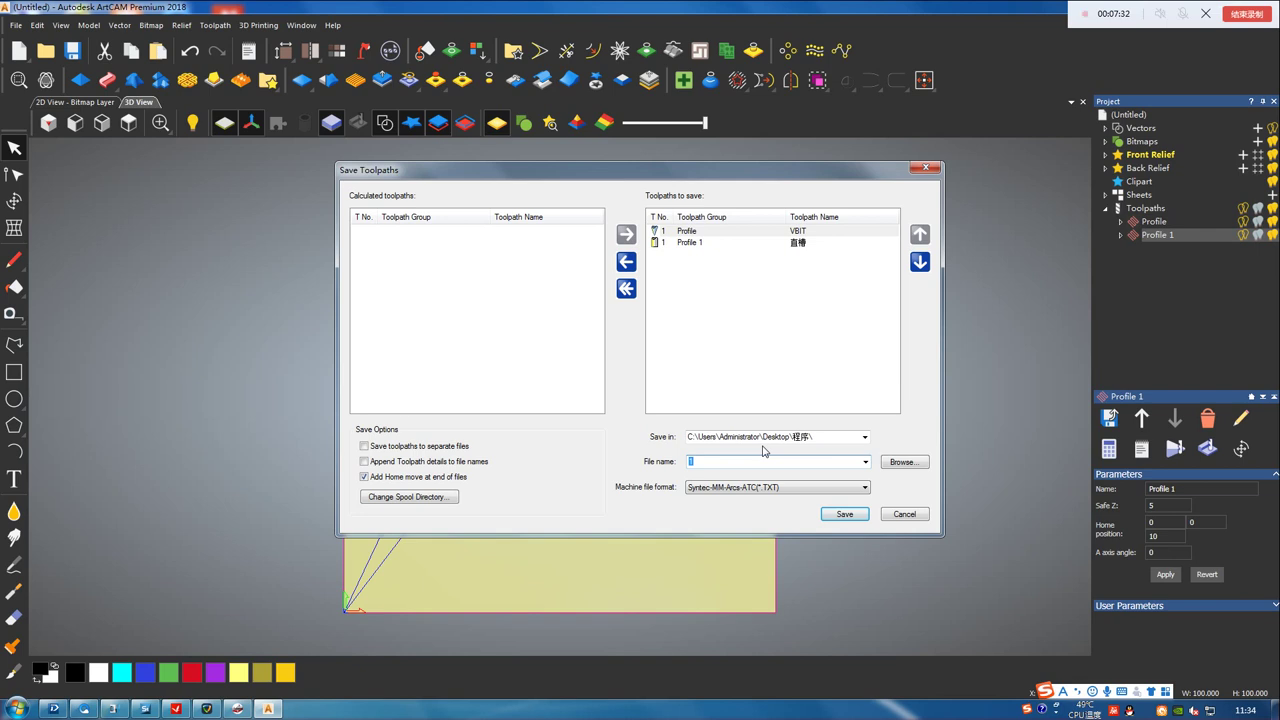
{"action": "left_click", "coordinate": [844, 514]}
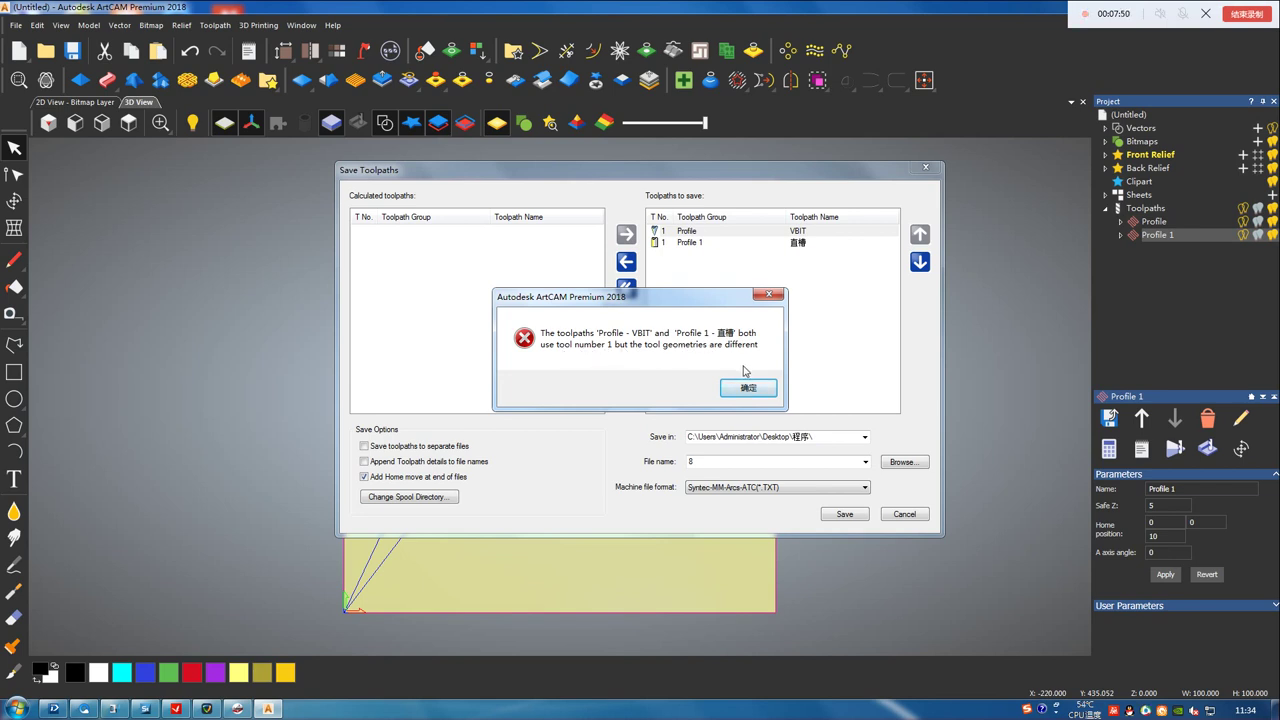
{"action": "left_click", "coordinate": [768, 295]}
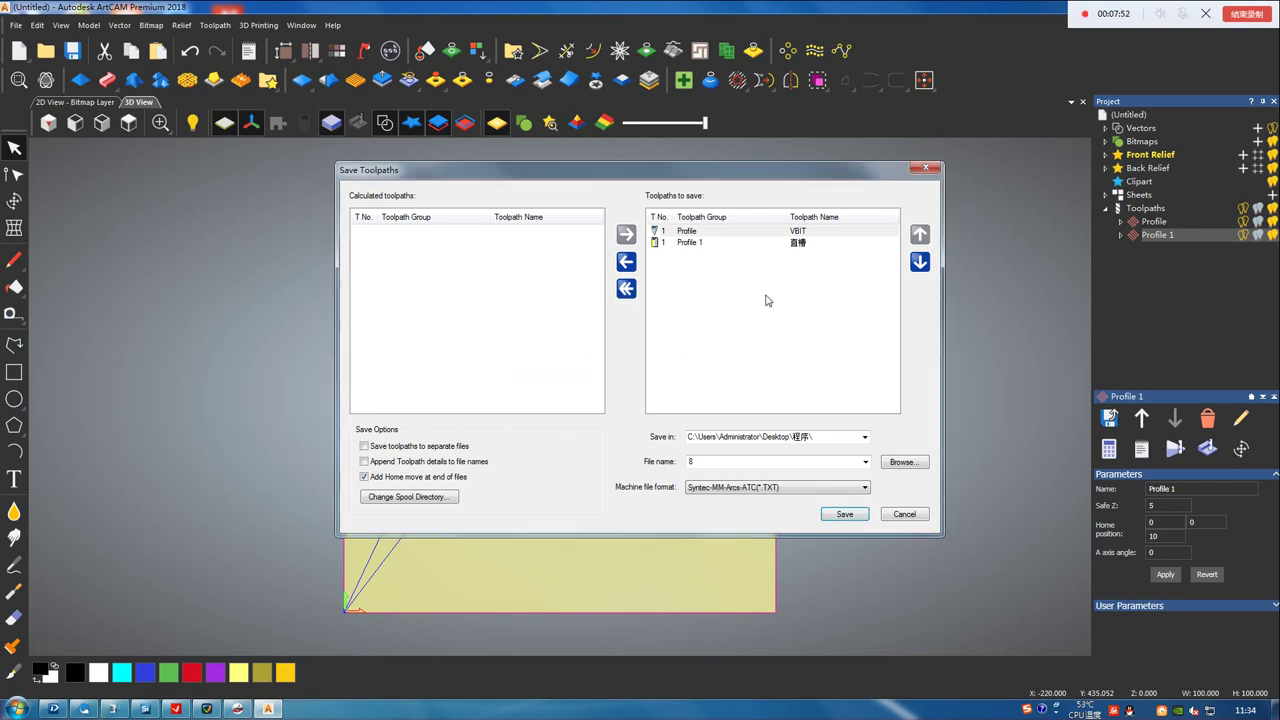
{"action": "left_click", "coordinate": [686, 245]}
{"action": "left_click", "coordinate": [686, 248]}
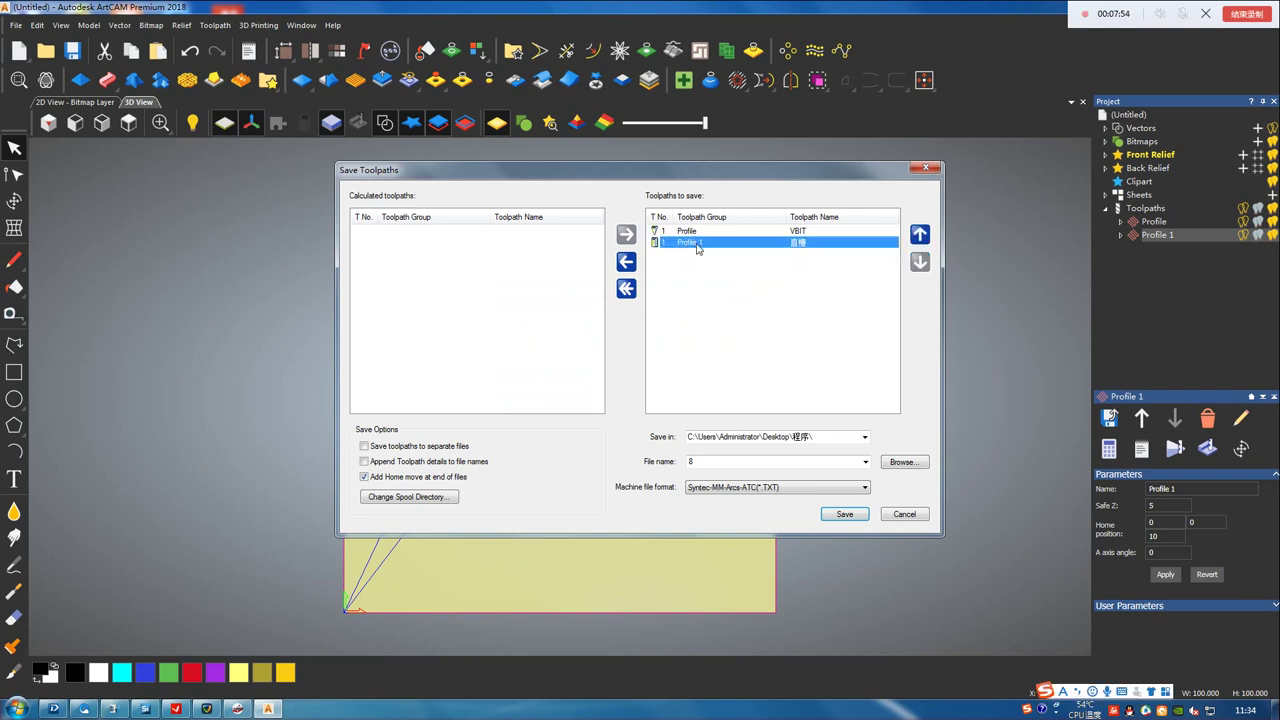
{"action": "left_click", "coordinate": [925, 168]}
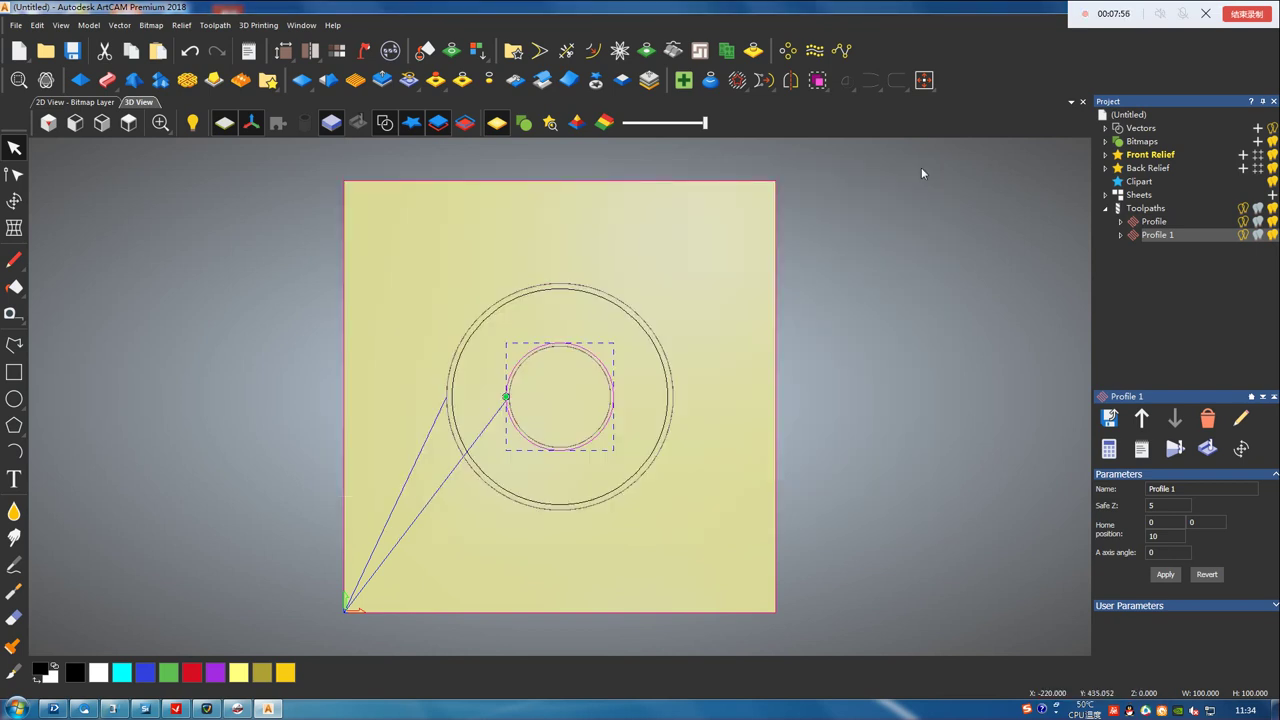
- Set the tool number of the inner circle's 直槽 profiling tool to 2 and recalculate the inside profile toolpath
{"action": "left_click", "coordinate": [1164, 236]}
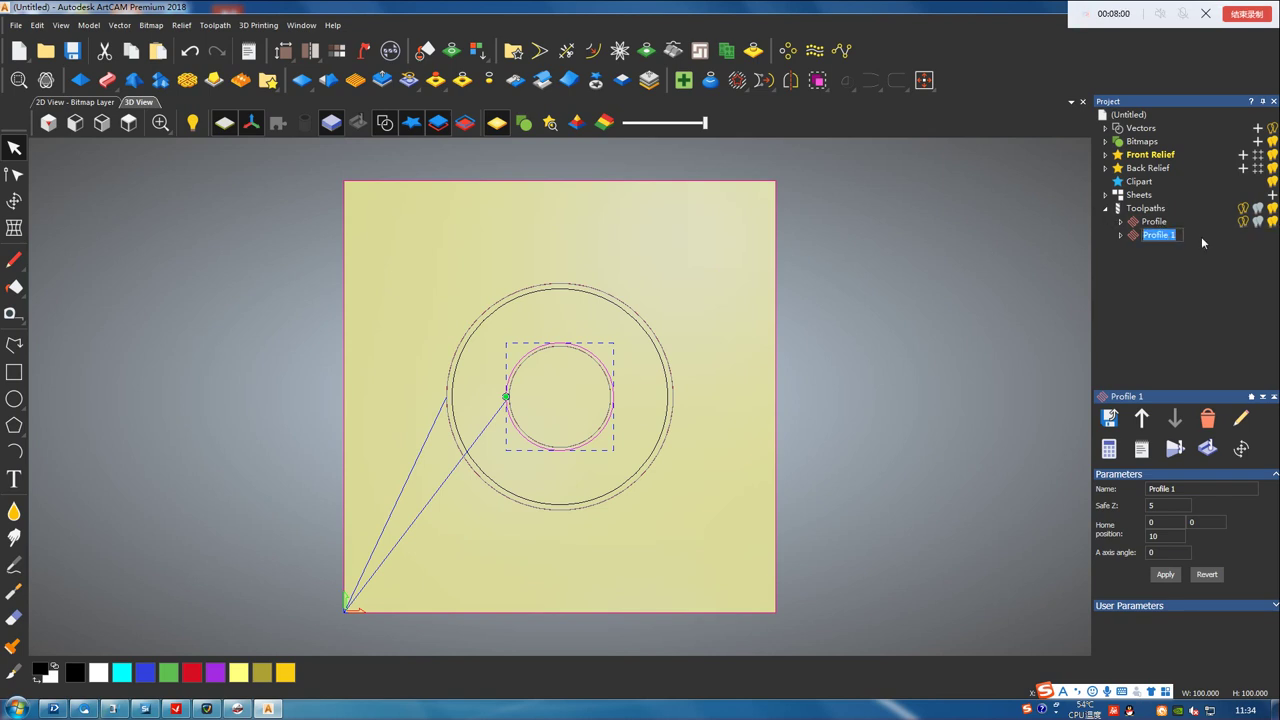
{"action": "left_click", "coordinate": [1120, 236]}
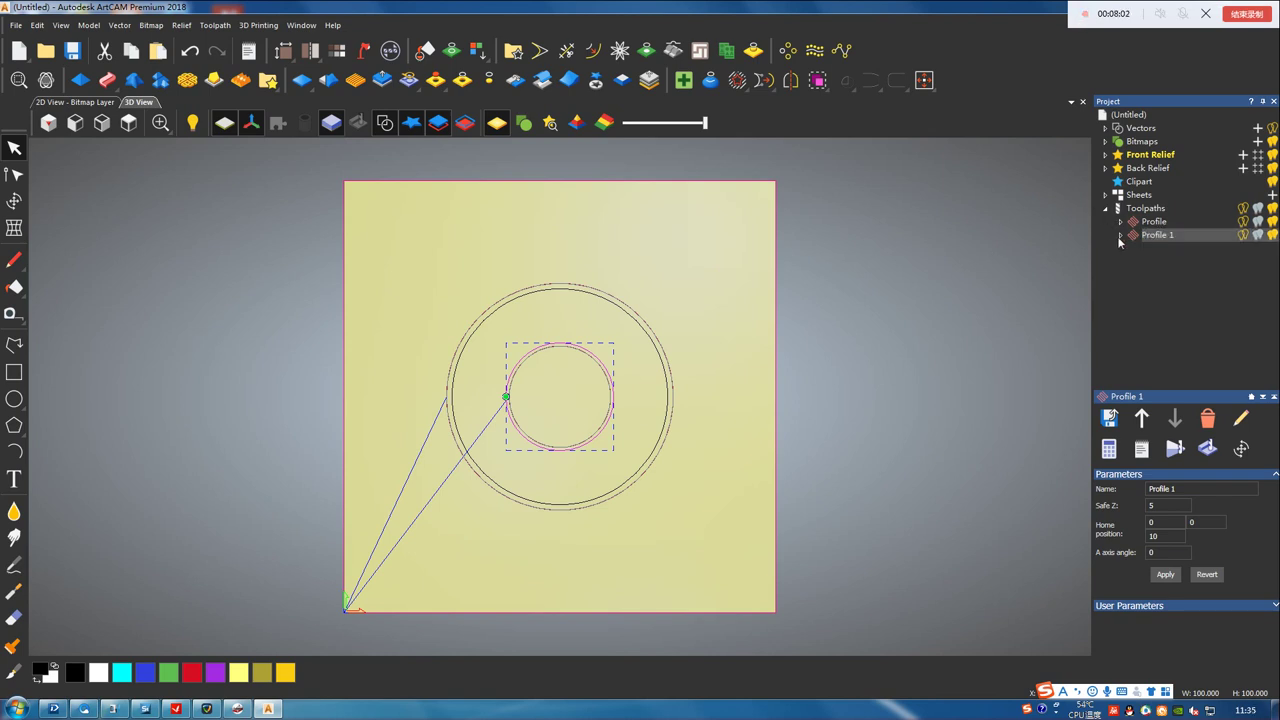
{"action": "left_click", "coordinate": [1120, 236]}
{"action": "double_click", "coordinate": [1153, 250]}
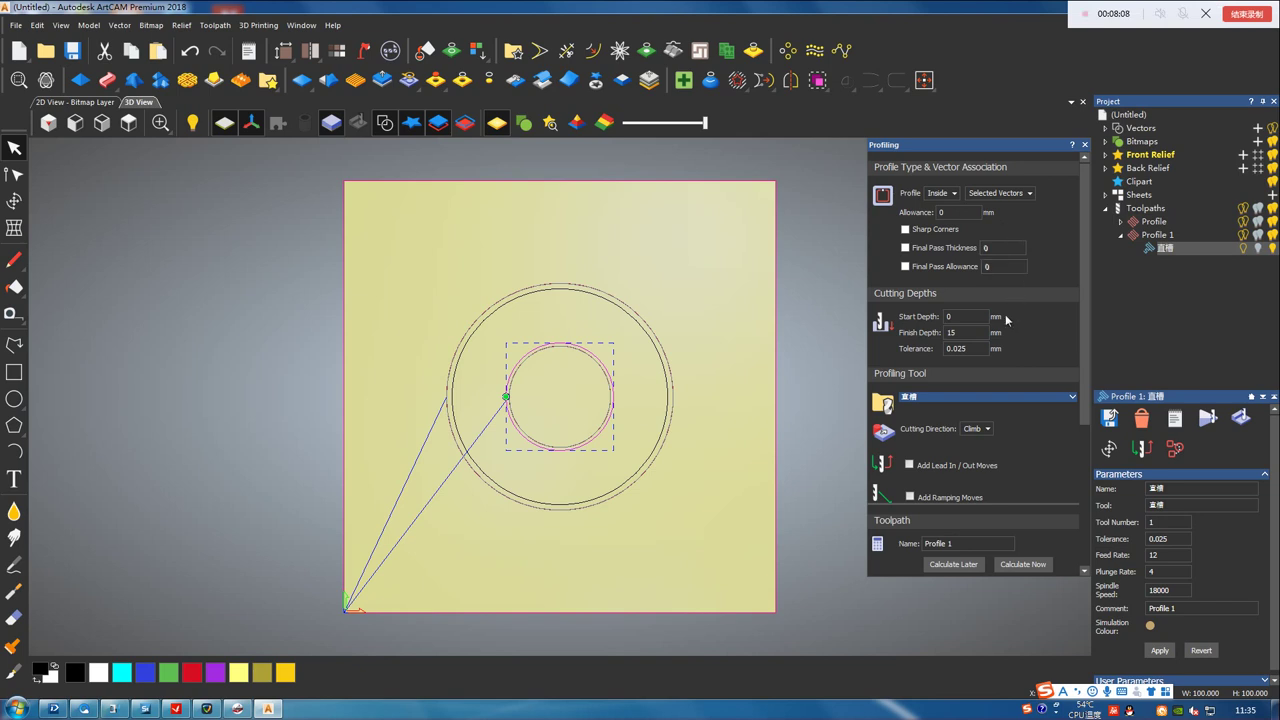
{"action": "left_click", "coordinate": [1036, 396]}
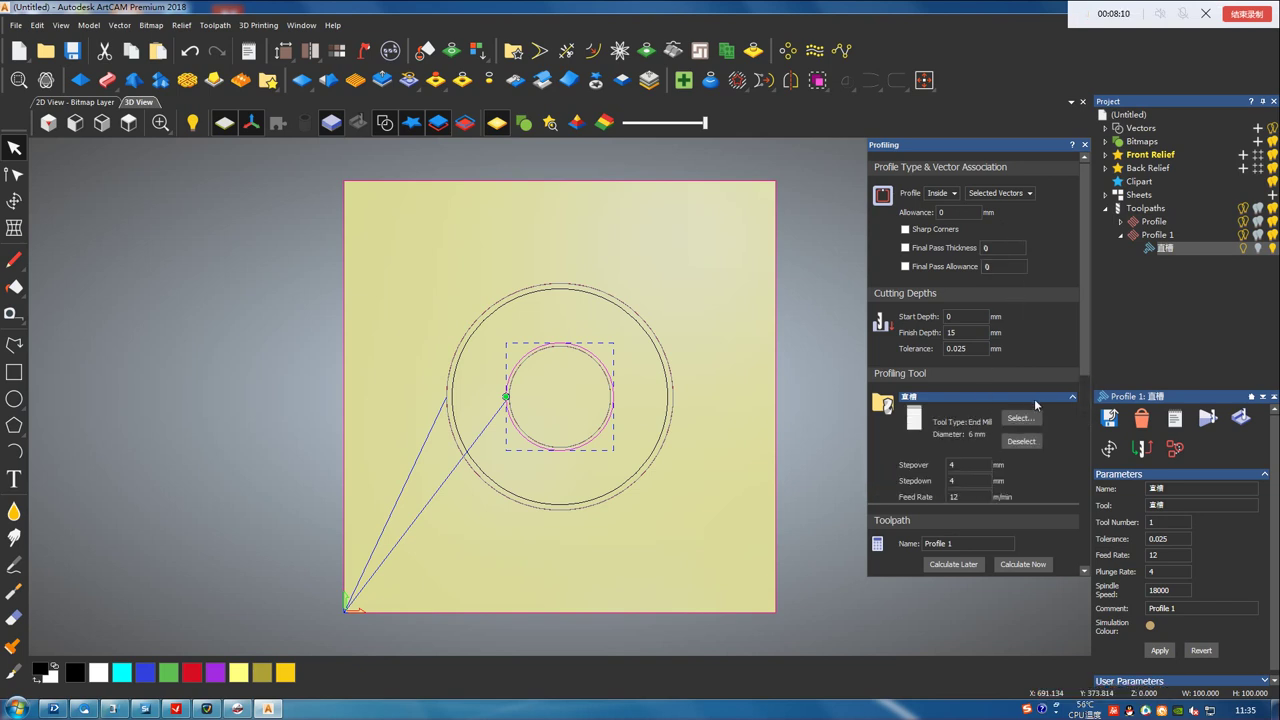
{"action": "scroll", "coordinate": [986, 404], "scroll_direction": "down", "scroll_amount": 2}
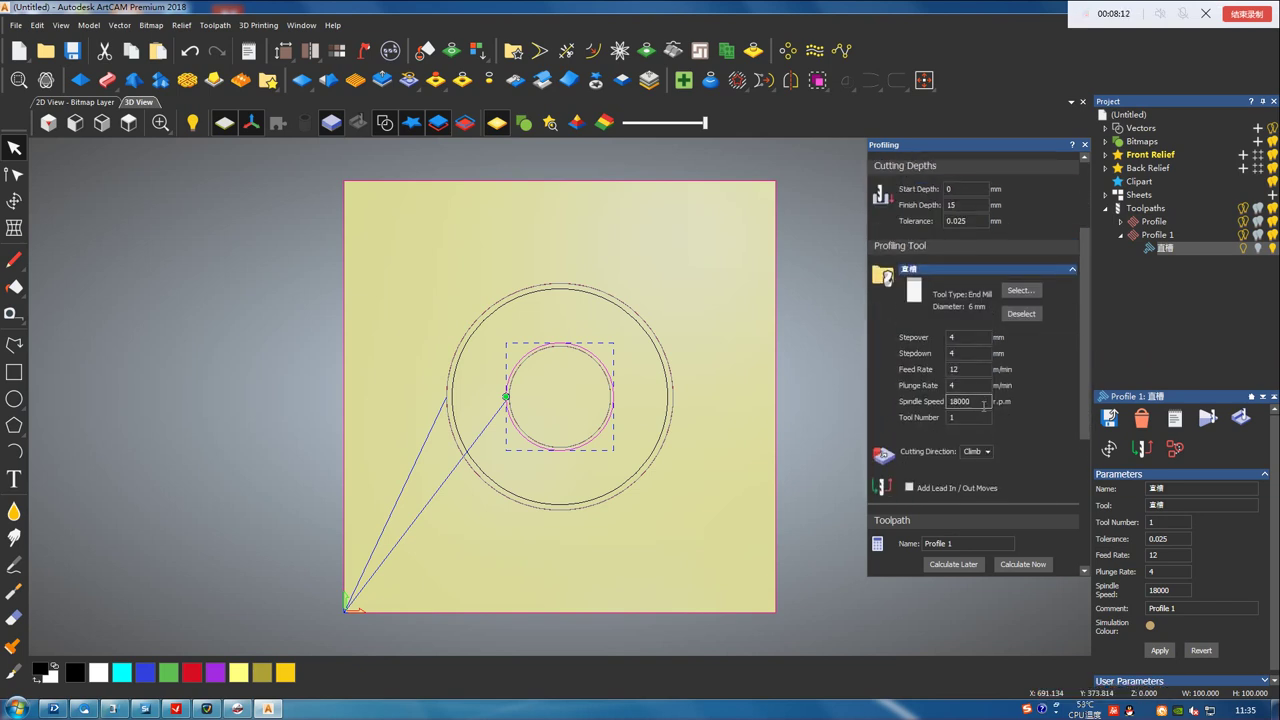
{"action": "double_click", "coordinate": [950, 418]}
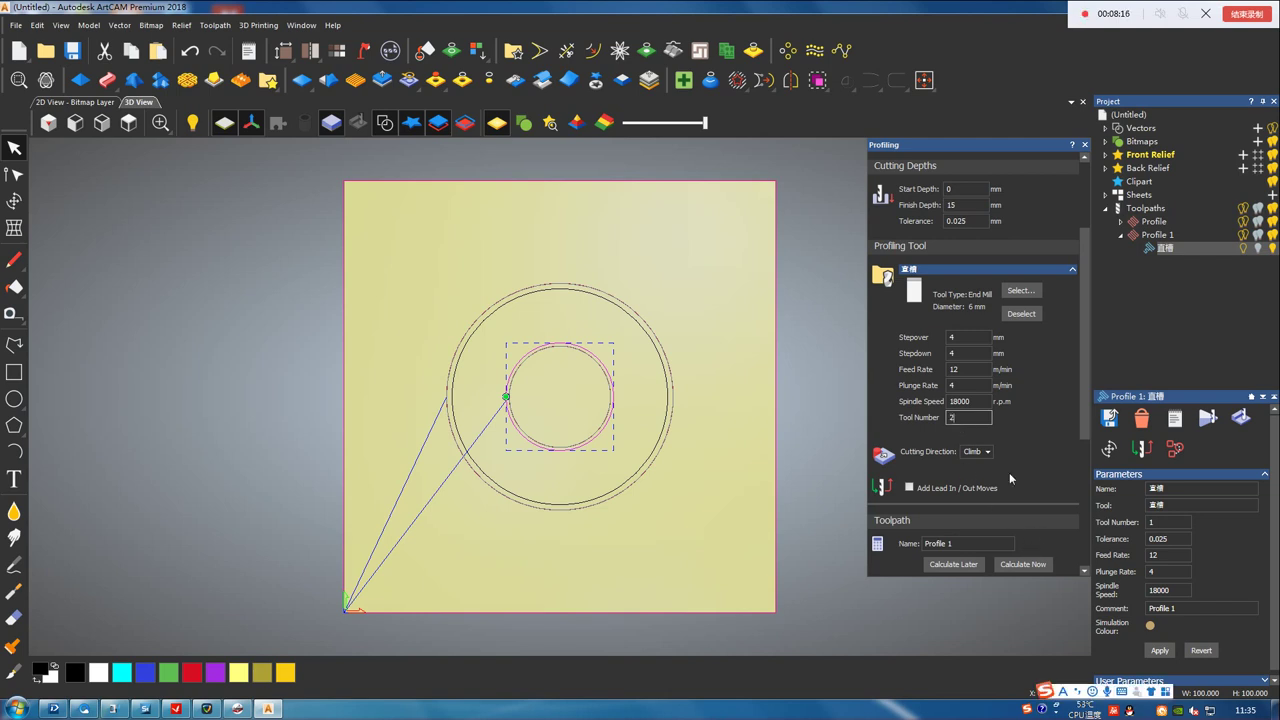
{"action": "type", "text": "2"}
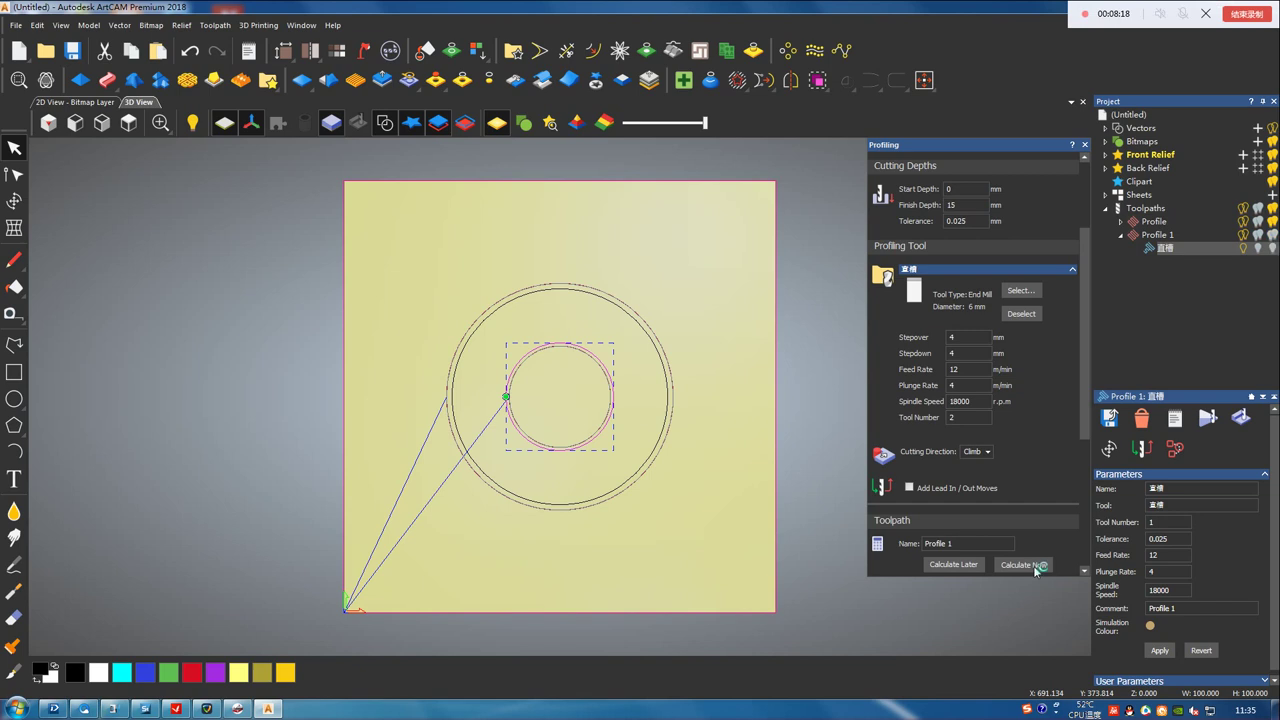
{"action": "left_click", "coordinate": [1030, 564]}
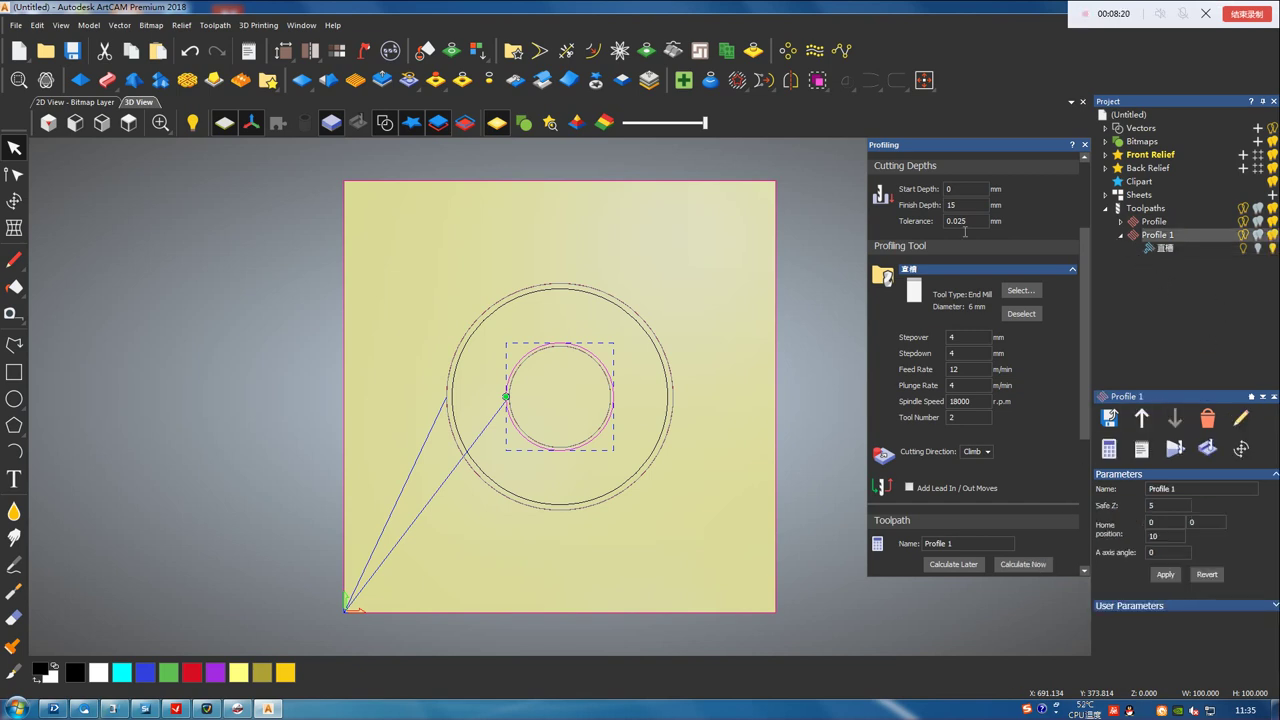
- Save both profile toolpaths as file 1 in the Syntec-MM-Arcs-ATC(*.TXT) format, decline overwriting, and close the save dialog
{"action": "left_click", "coordinate": [215, 25]}
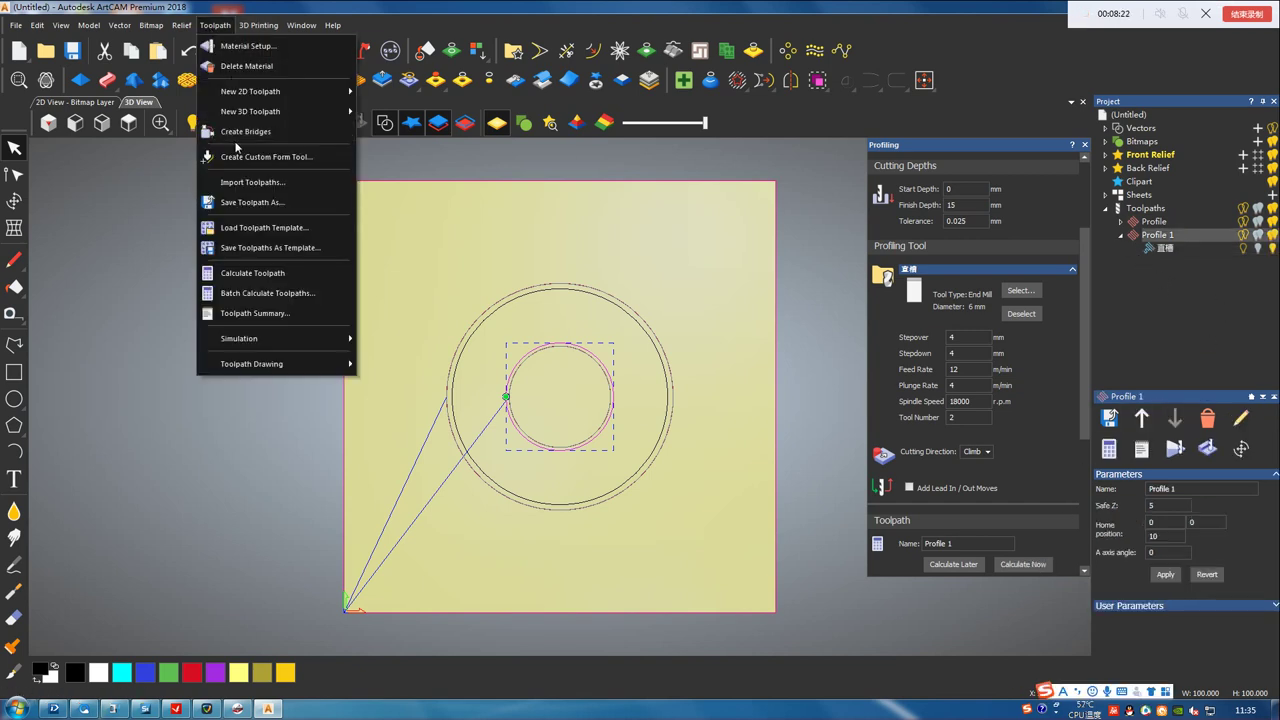
{"action": "left_click", "coordinate": [250, 202]}
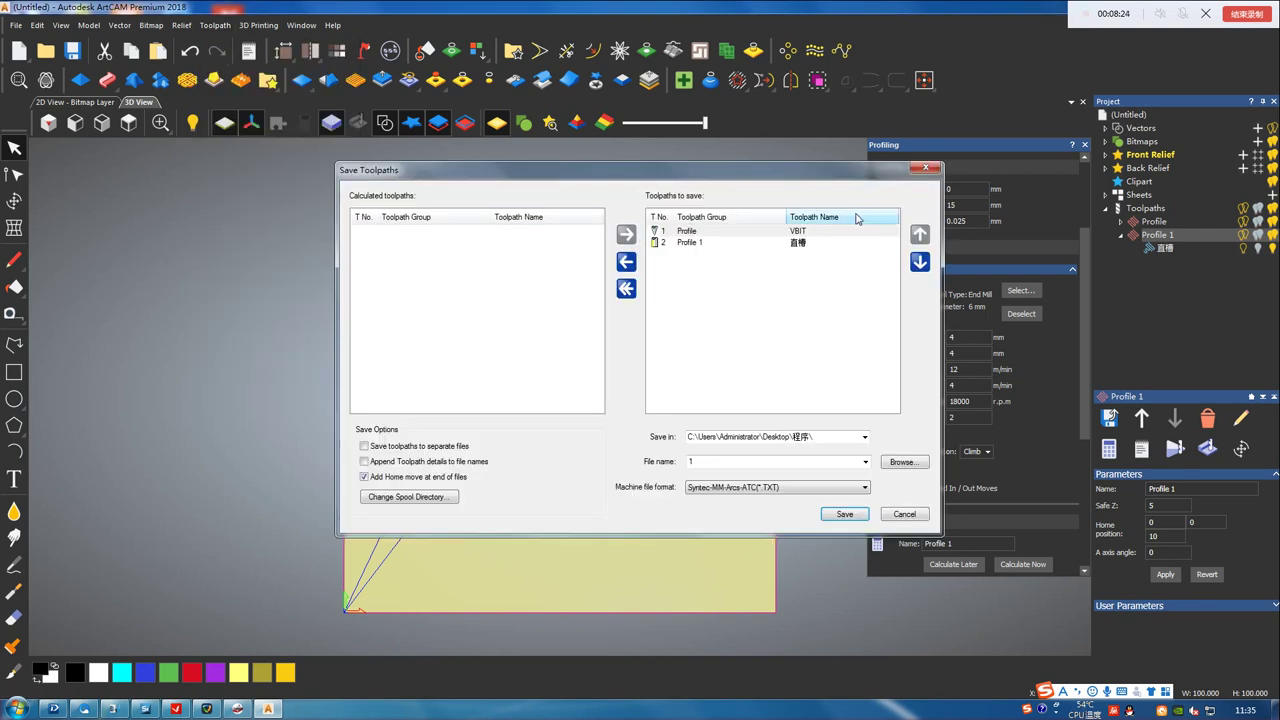
{"action": "left_click", "coordinate": [839, 488]}
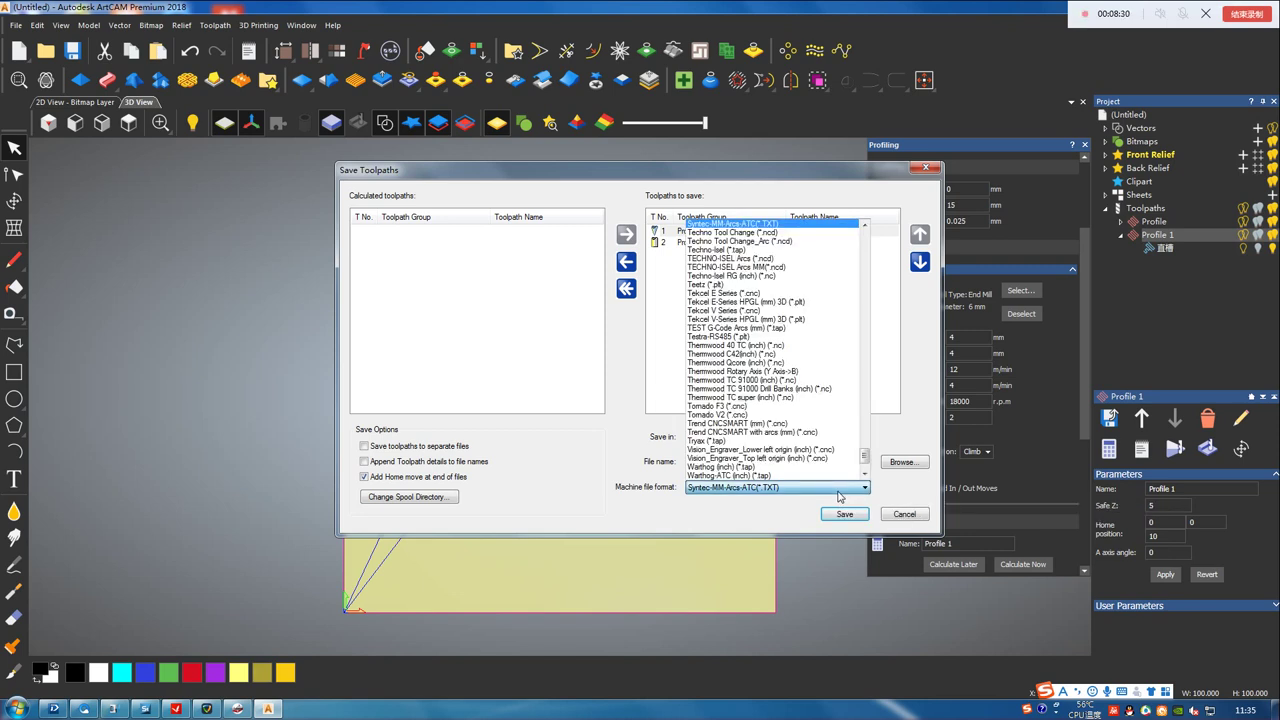
{"action": "left_click", "coordinate": [752, 224]}
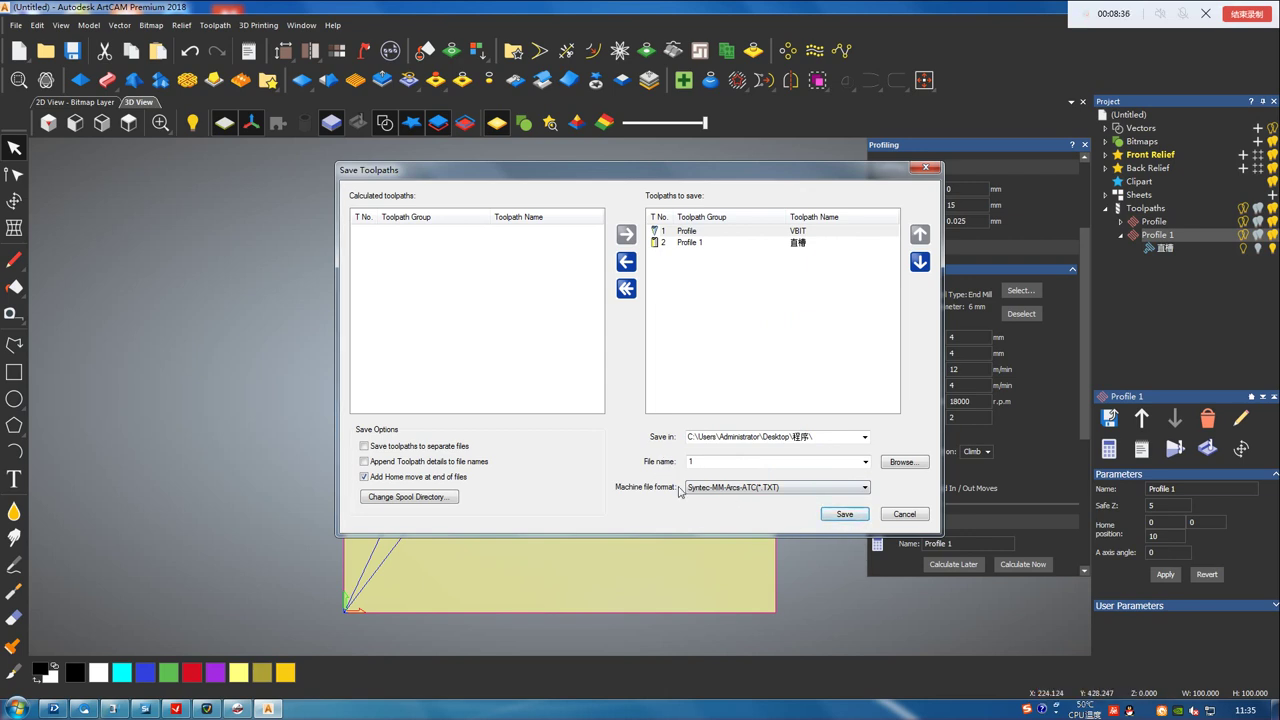
{"action": "left_click", "coordinate": [858, 516]}
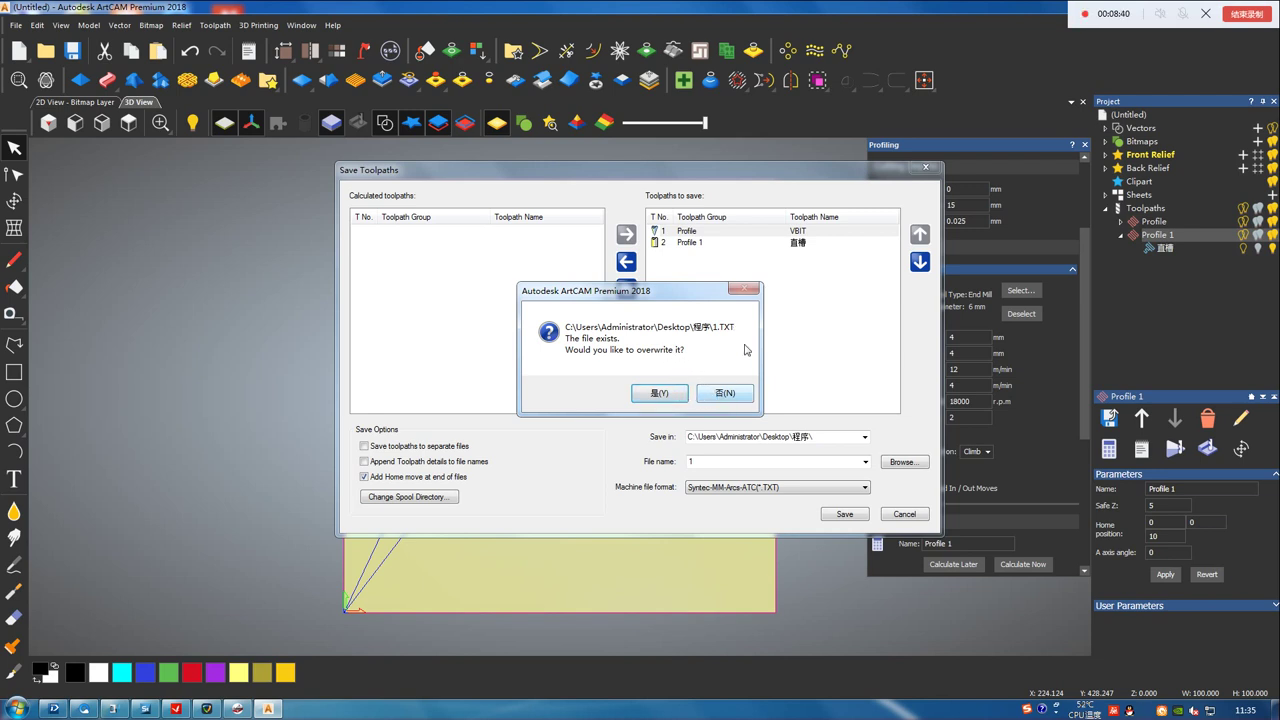
{"action": "left_click", "coordinate": [737, 398]}
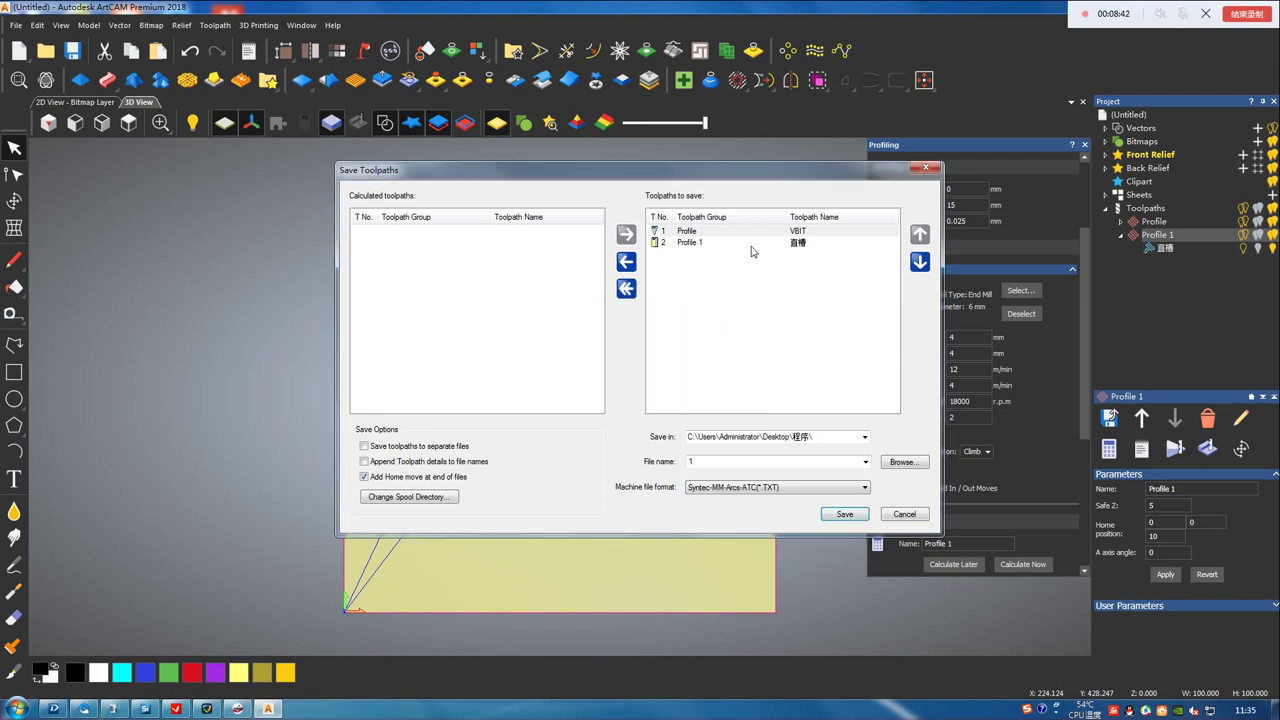
{"action": "left_click", "coordinate": [752, 245]}
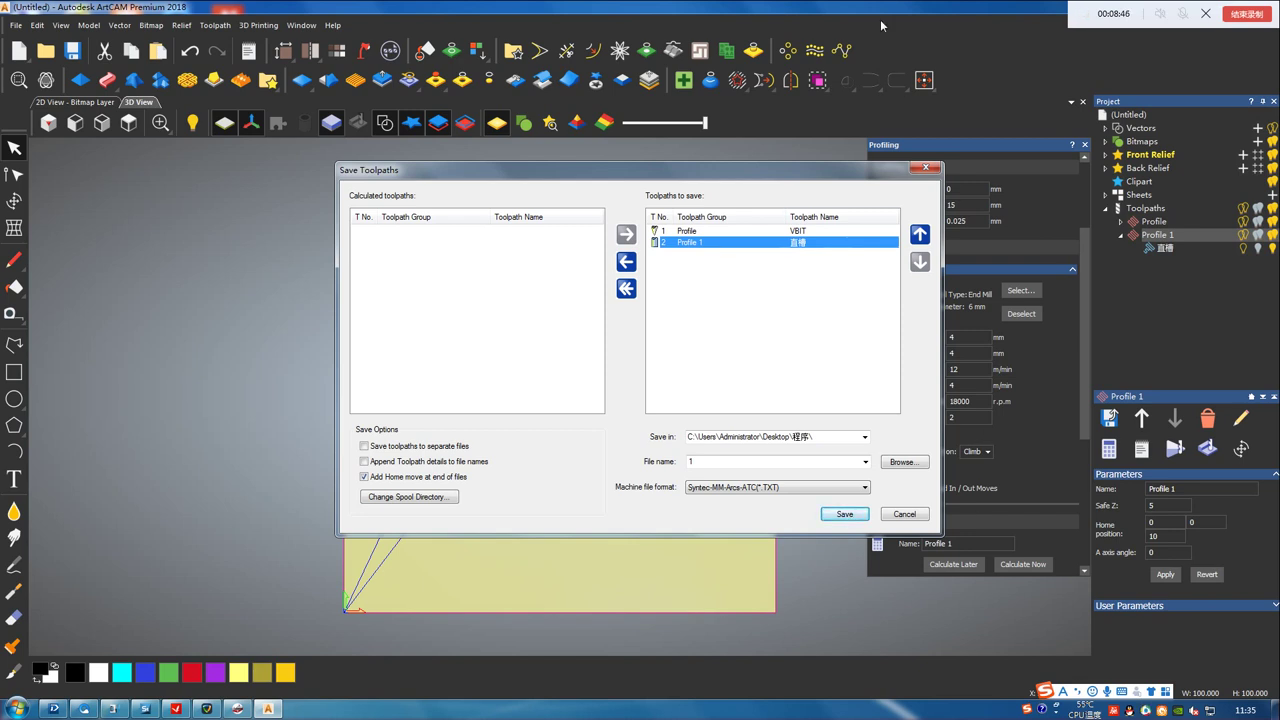
{"action": "left_click", "coordinate": [924, 170]}
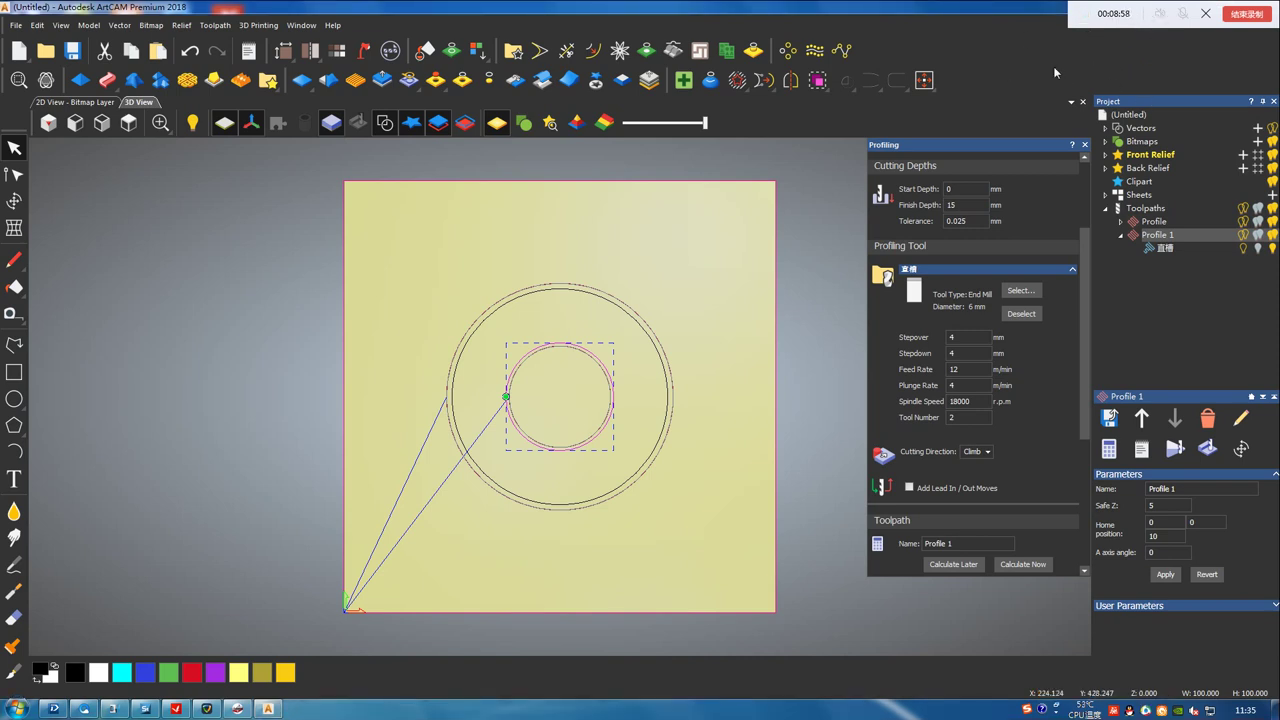
{"action": "right_click", "coordinate": [268, 708]}
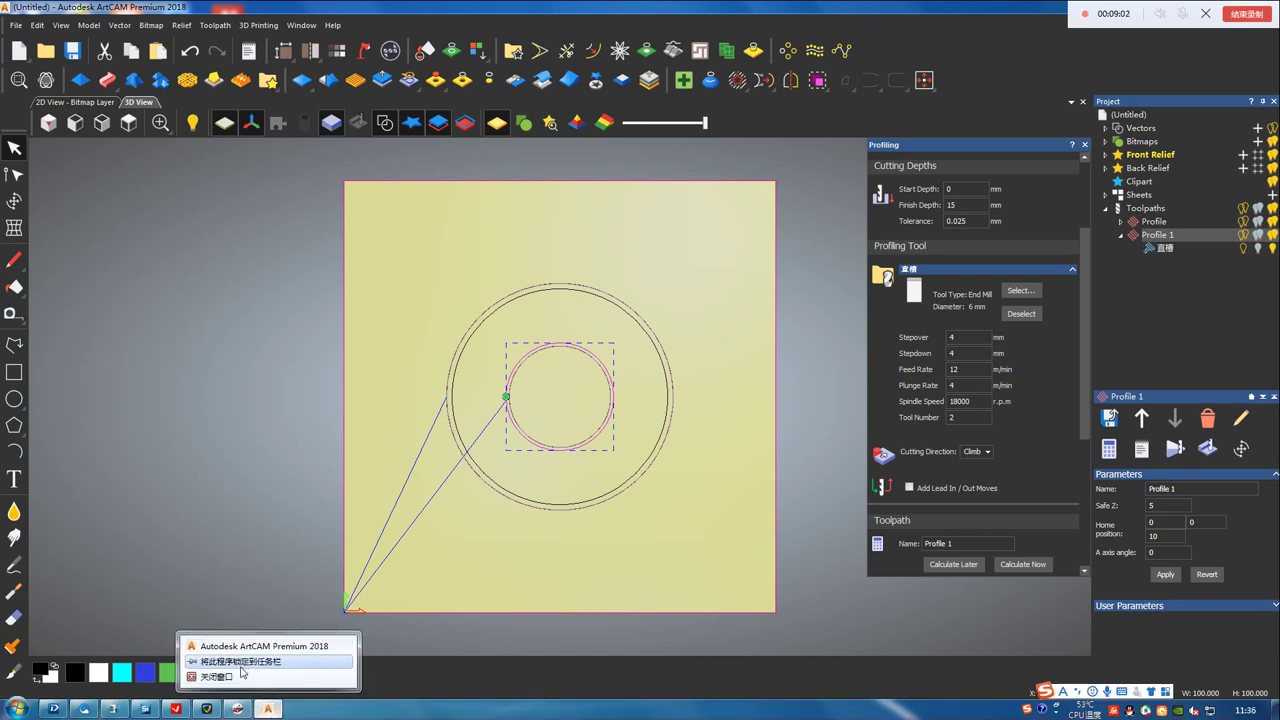
{"action": "left_click", "coordinate": [245, 675]}
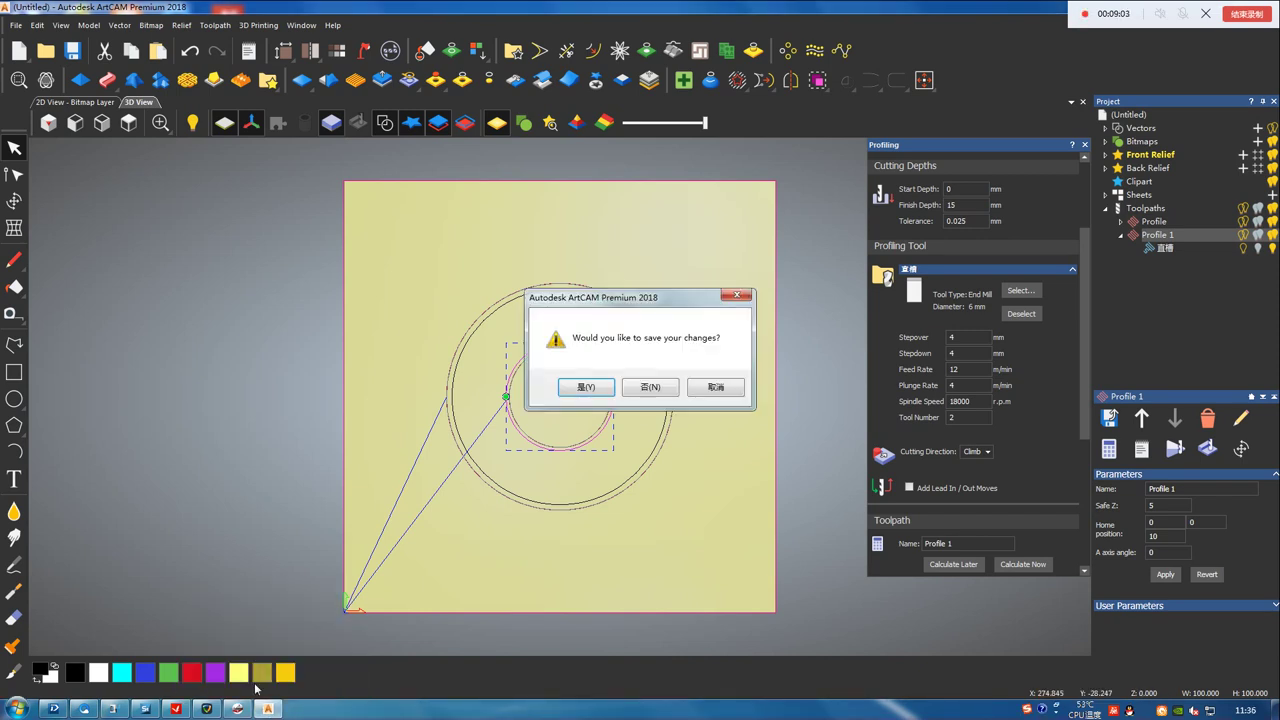
{"action": "left_click", "coordinate": [605, 396]}
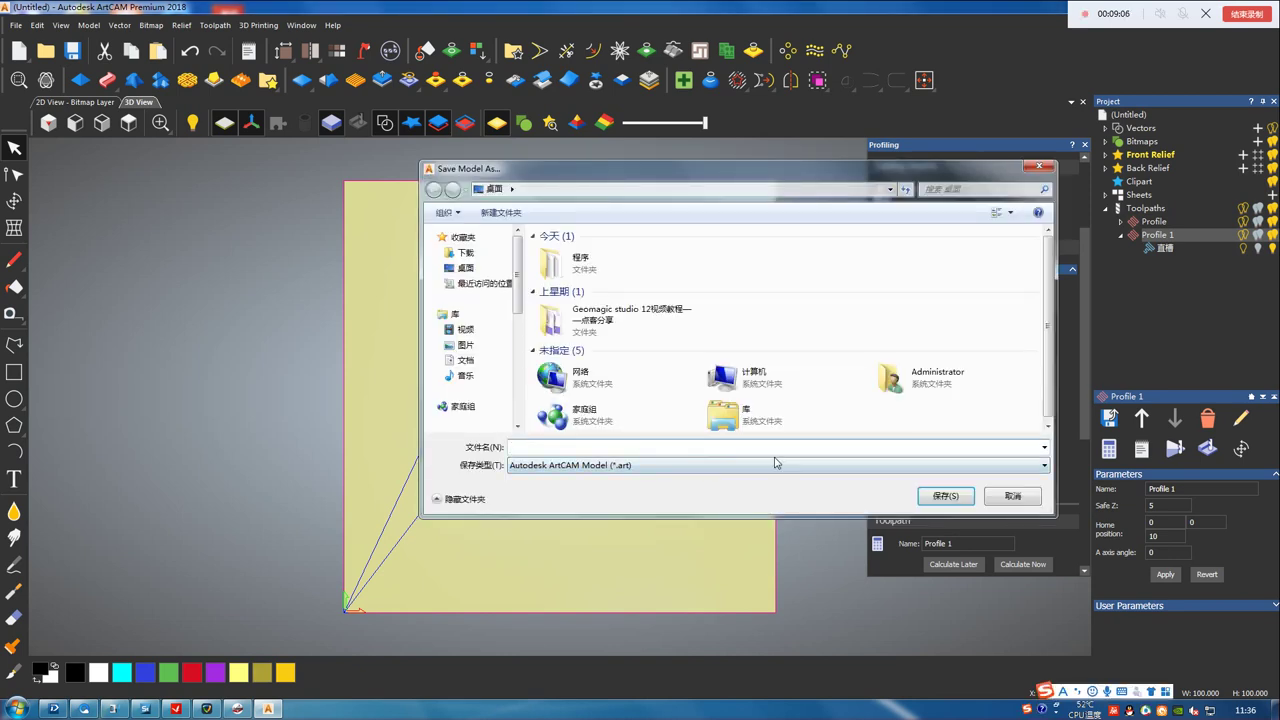
{"action": "left_click", "coordinate": [1040, 167]}
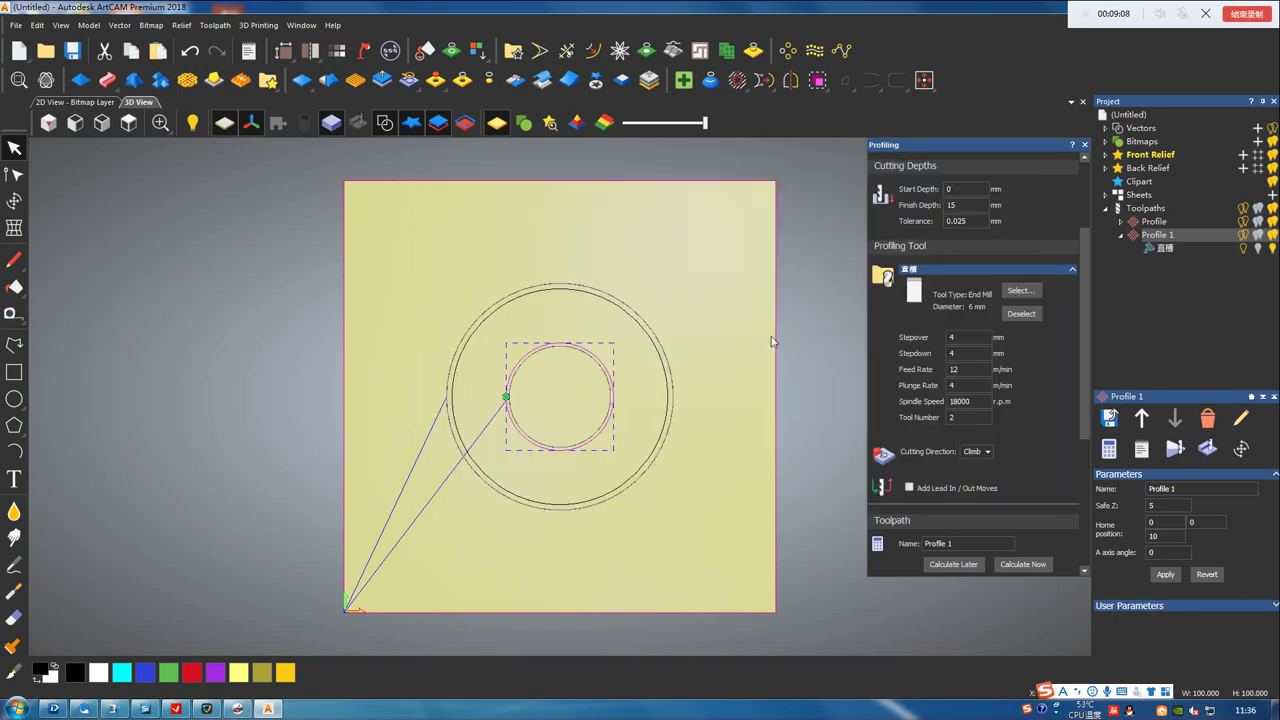
- Close ArtCAM without saving the model changes
{"action": "mouse_move", "coordinate": [269, 709]}
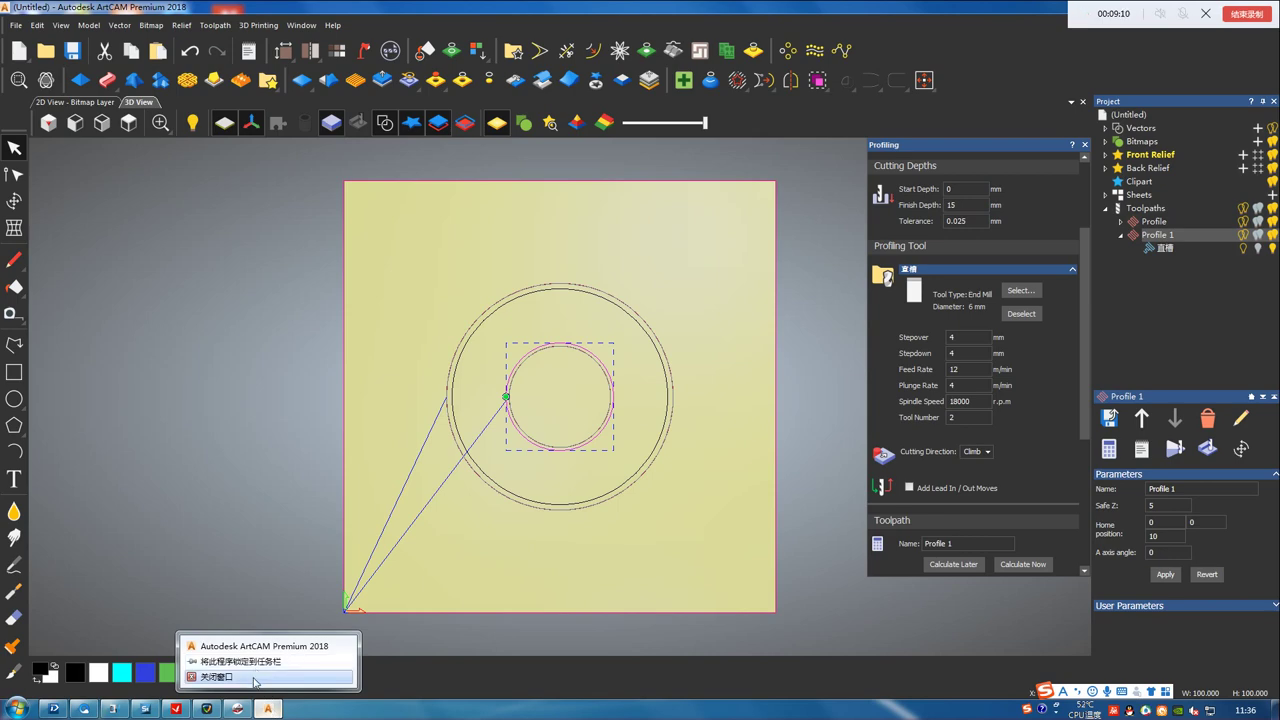
{"action": "left_click", "coordinate": [257, 680]}
{"action": "left_click", "coordinate": [650, 387]}
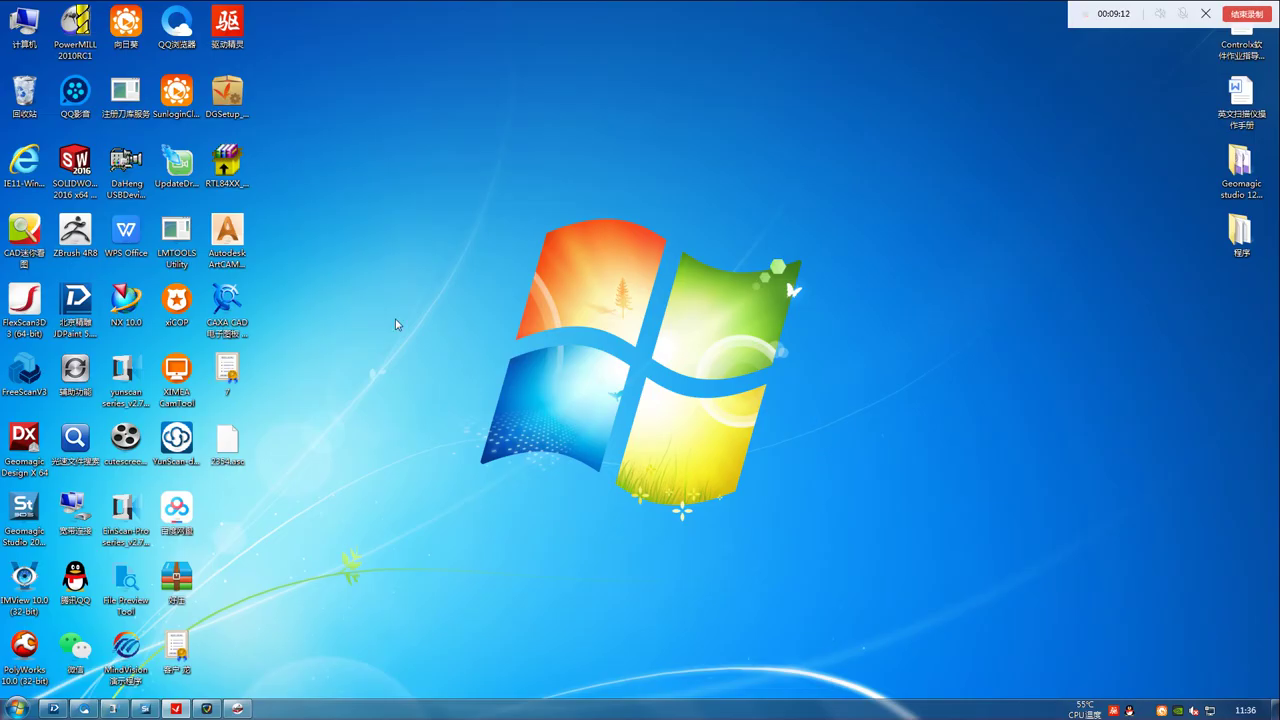
- Open file 1 from the desktop 程序 folder in Notepad and delete G90 G80 before G54 and M3 S24000 from the first G0 line
{"action": "double_click", "coordinate": [1240, 232]}
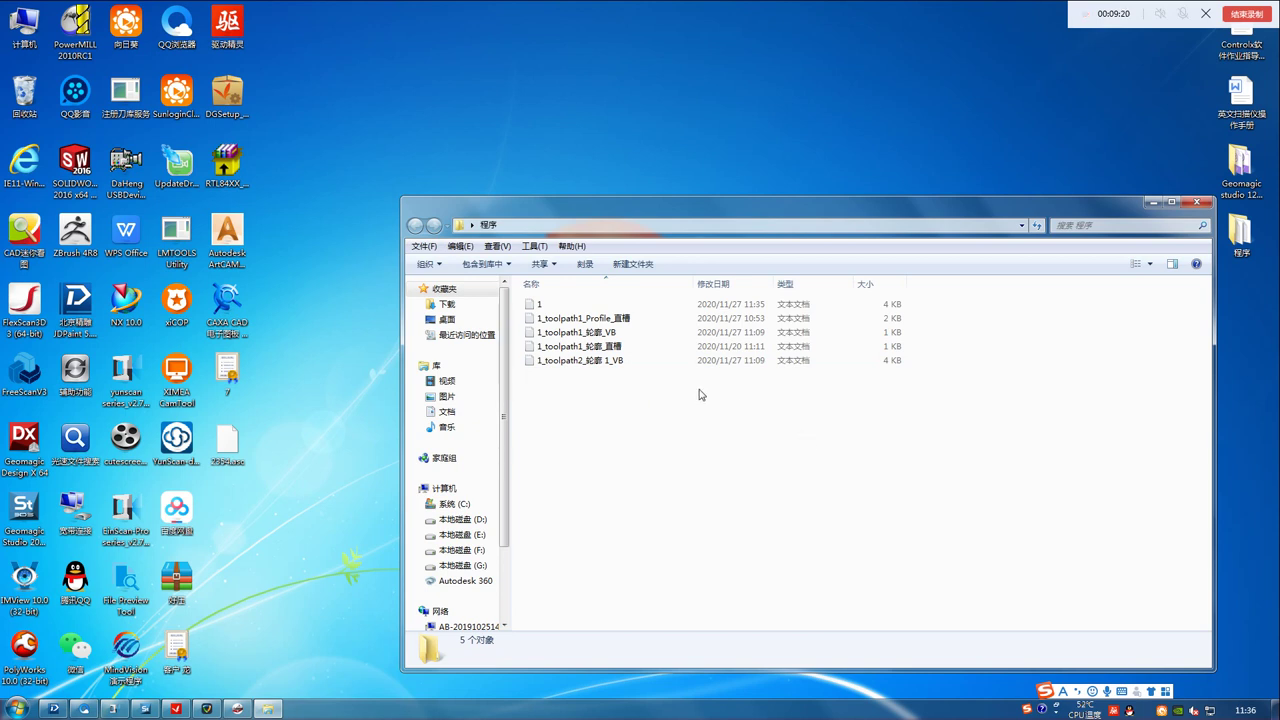
{"action": "double_click", "coordinate": [760, 308]}
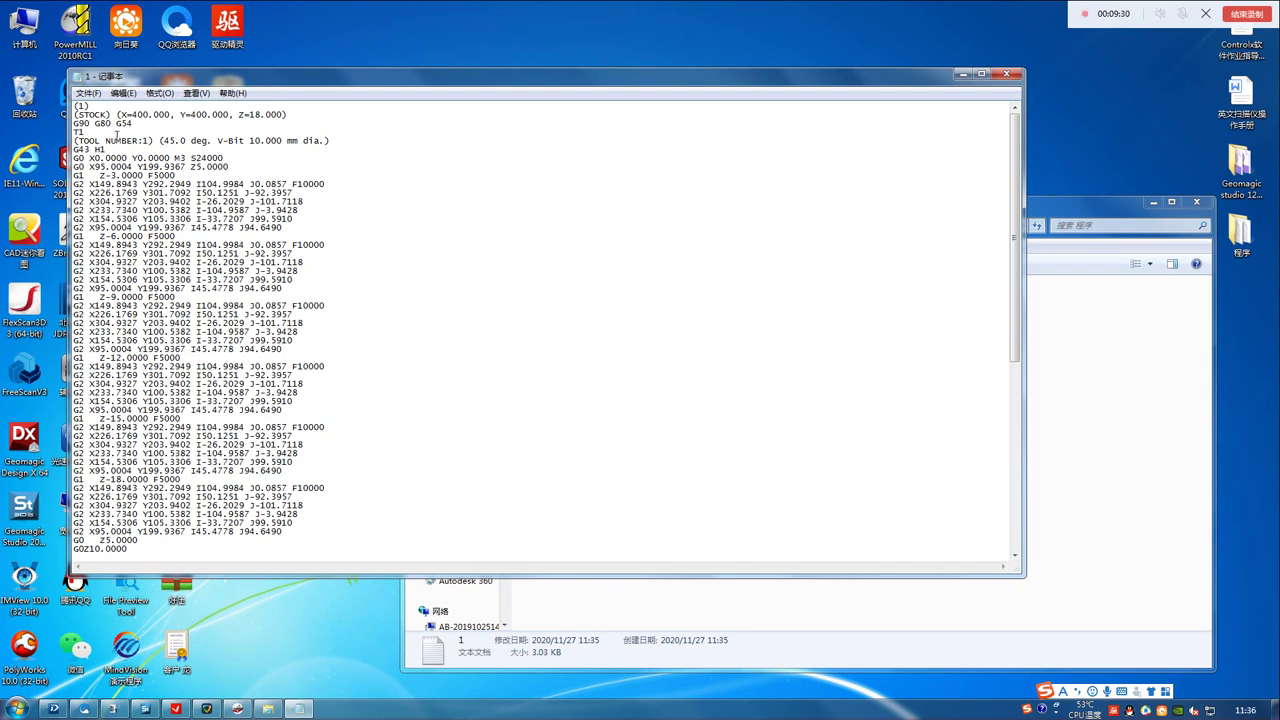
{"action": "left_click_drag", "start_coordinate": [117, 127], "coordinate": [76, 127]}
{"action": "key", "text": "Delete"}
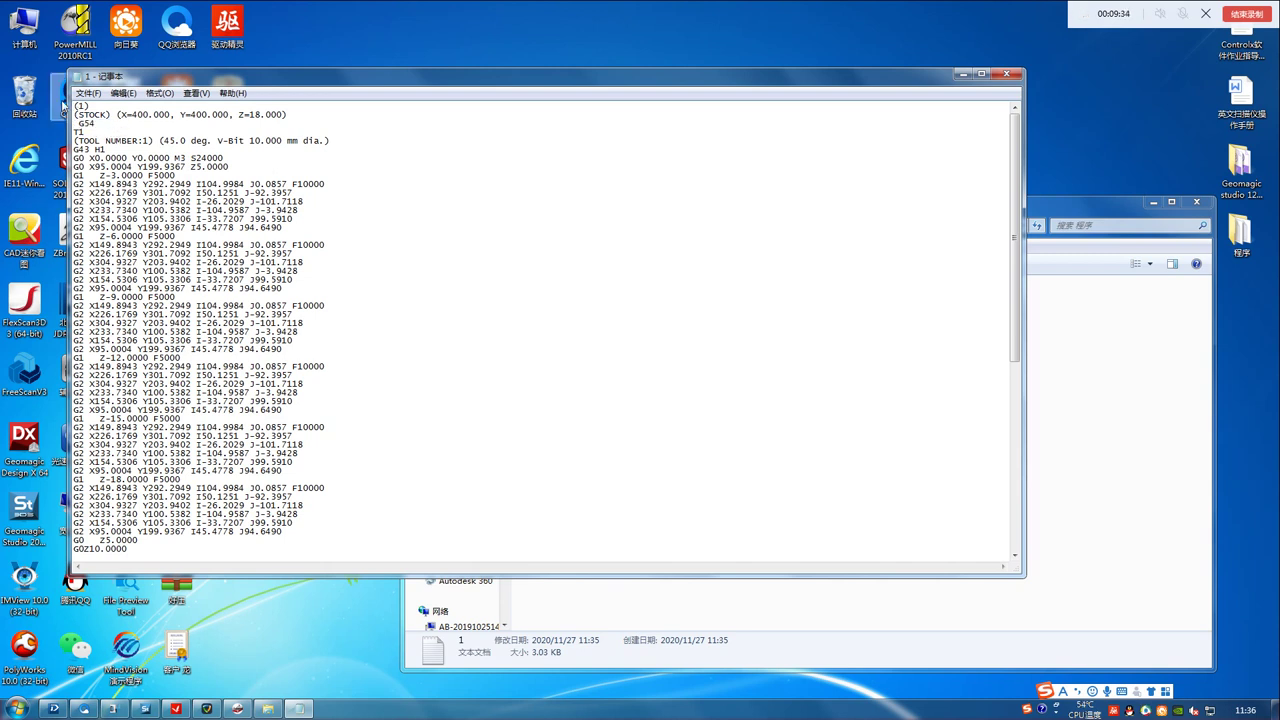
{"action": "key", "text": "Delete"}
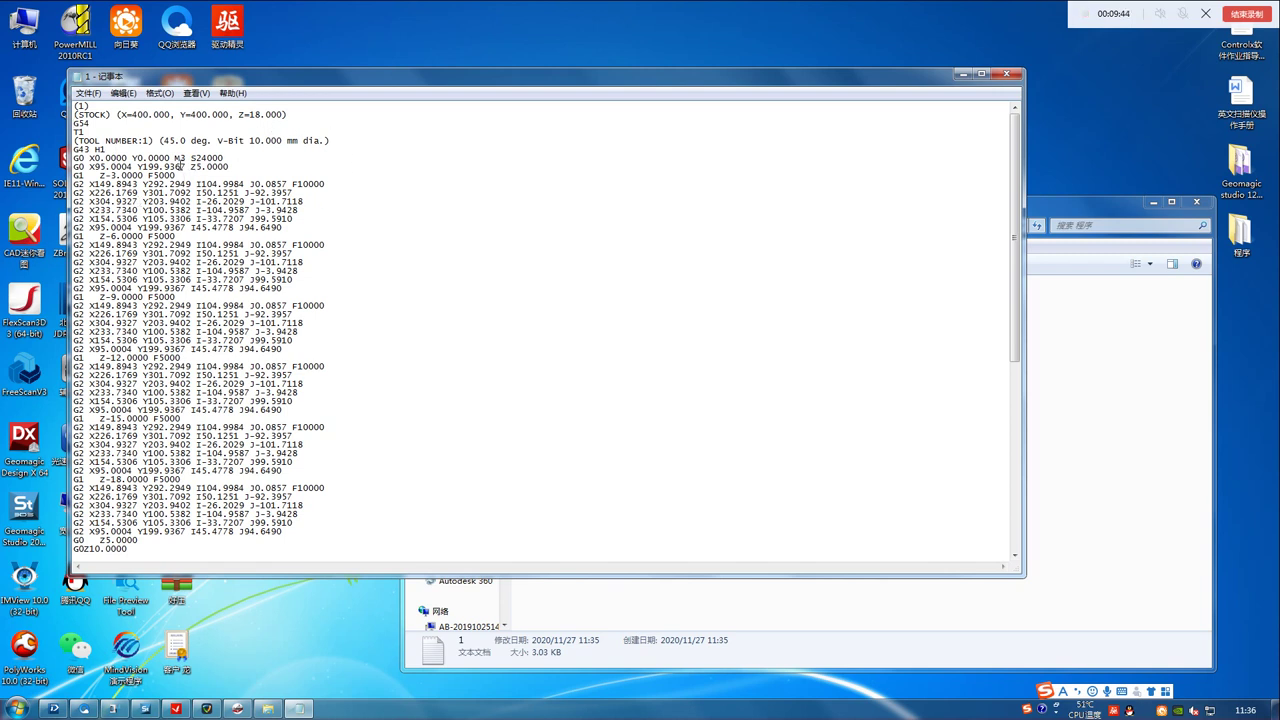
{"action": "mouse_move", "coordinate": [185, 160]}
{"action": "left_mouse_down"}
{"action": "mouse_move", "coordinate": [222, 162]}
{"action": "mouse_move", "coordinate": [176, 164]}
{"action": "left_mouse_up"}
{"action": "key", "text": "Delete"}
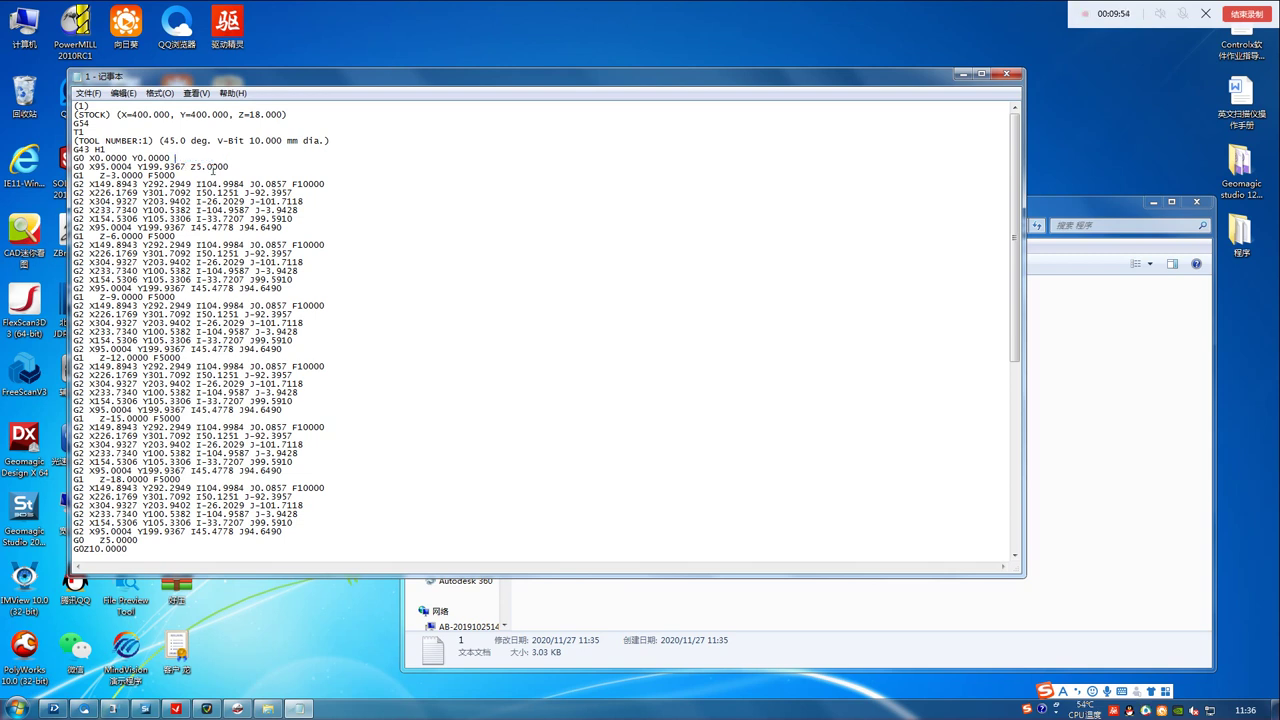